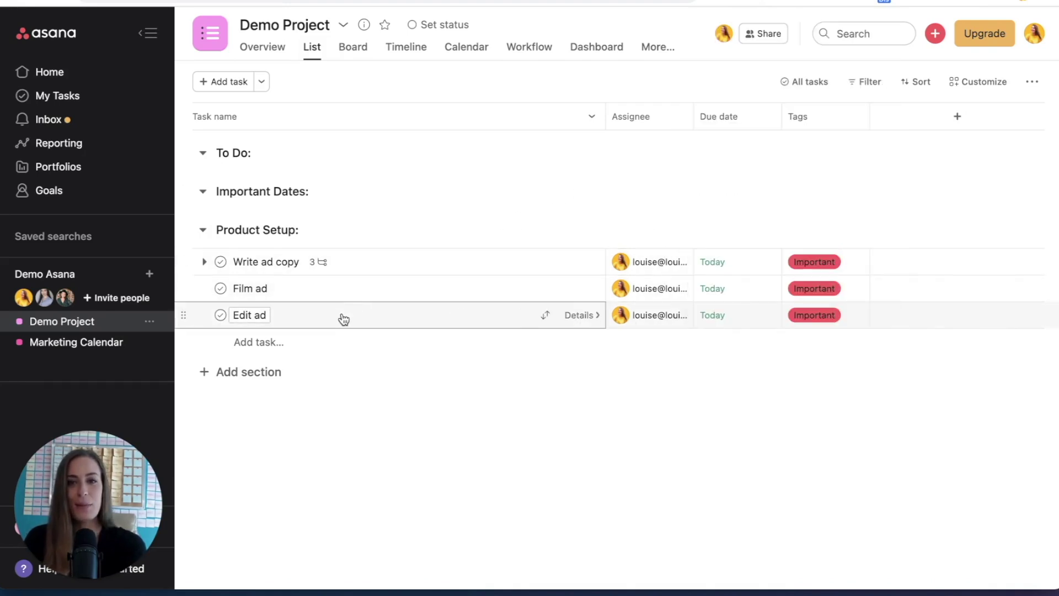
Step: Select the Edit ad task in the Product Setup list for editing
left_click(267, 318)
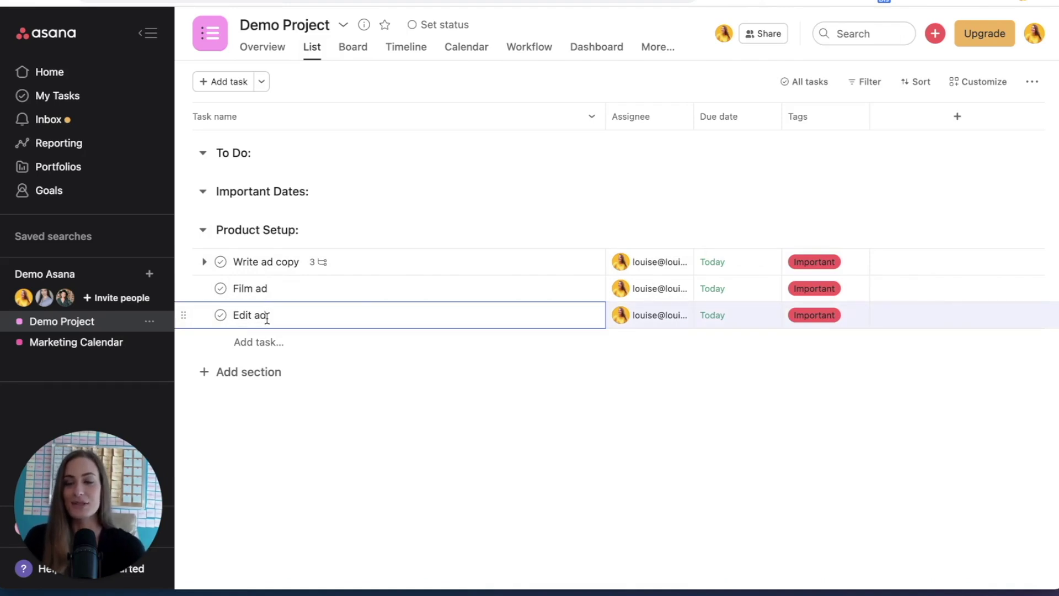
Step: Add an 'Edit ad copy' task below Edit ad, assigned to a teammate and due February 17
key("Return")
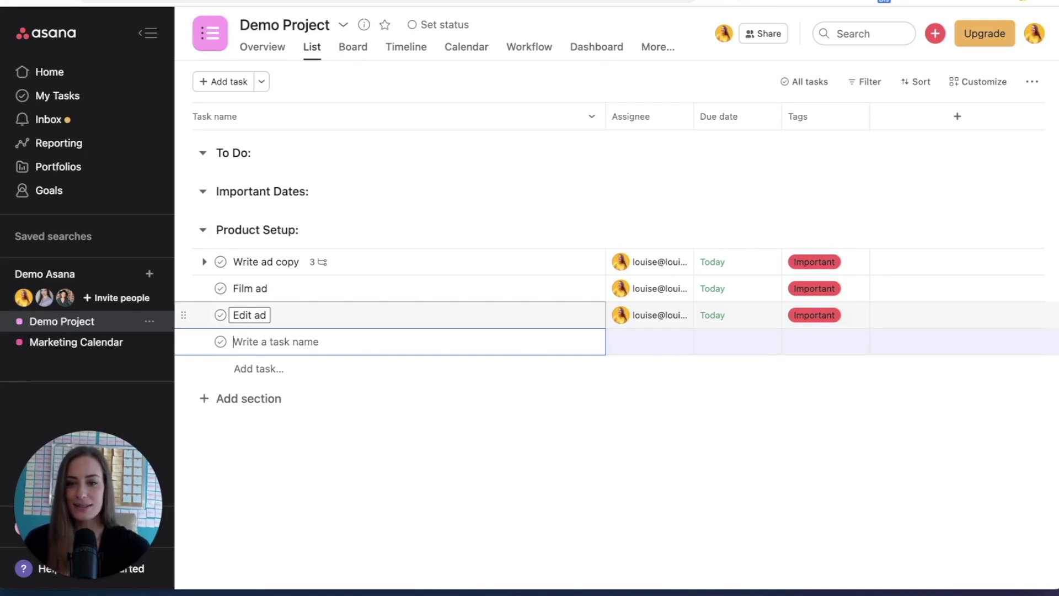
type("Edit ad cop")
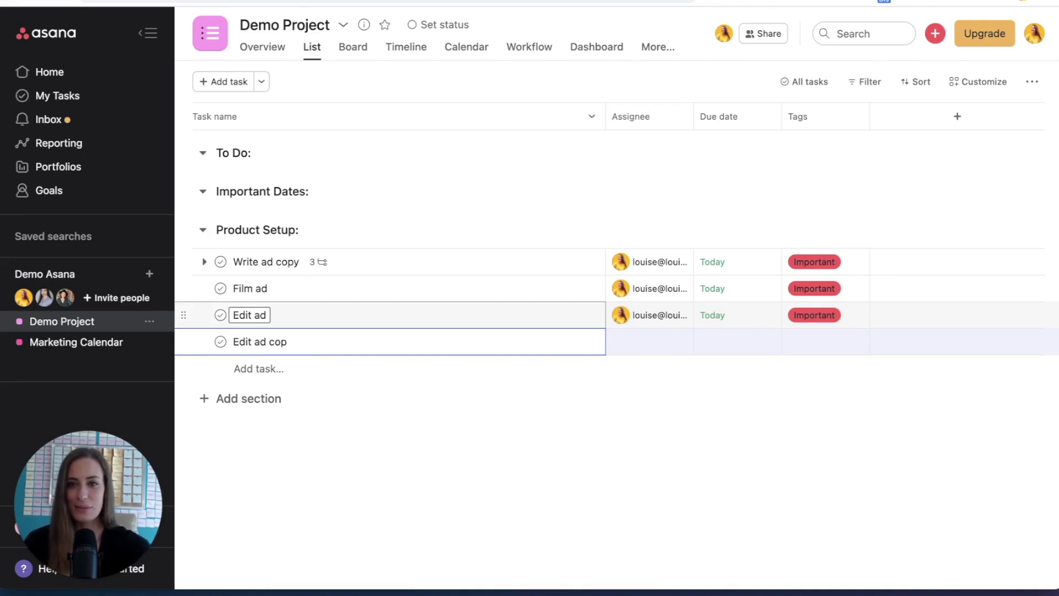
type("y")
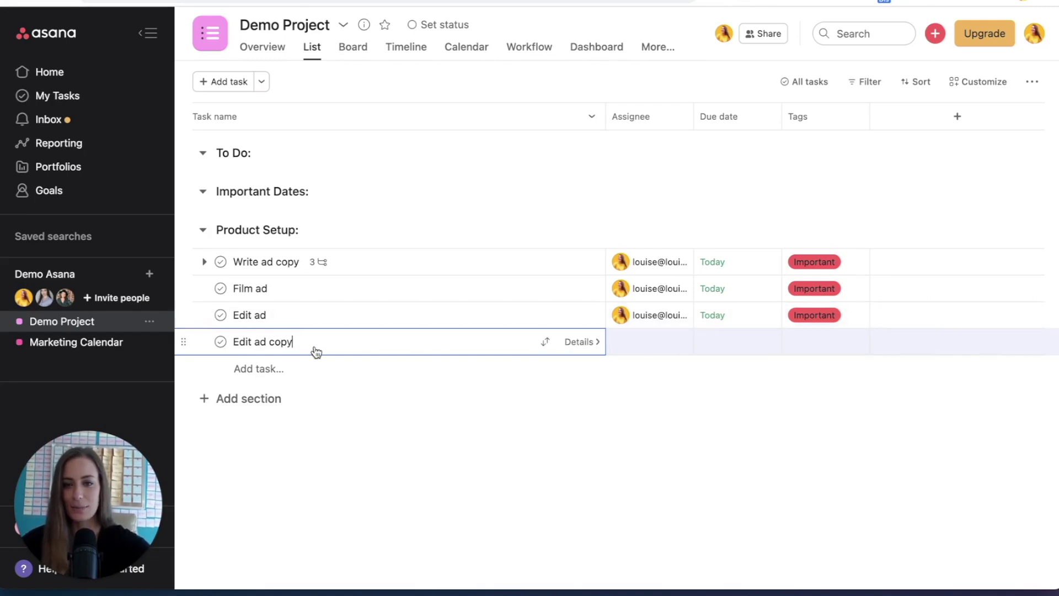
left_click(644, 344)
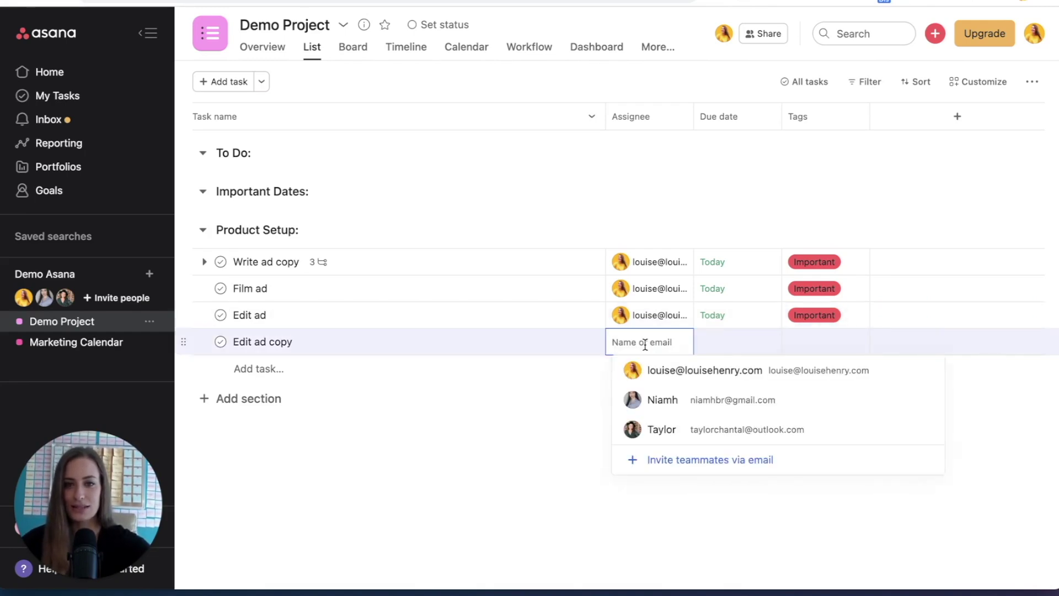
left_click(694, 398)
left_click(720, 343)
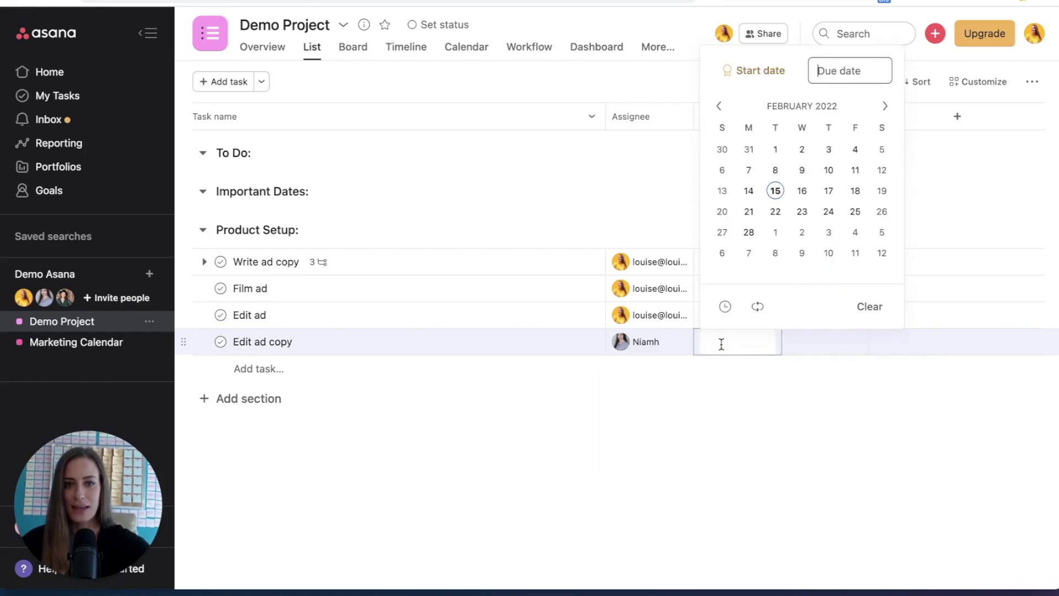
left_click(828, 191)
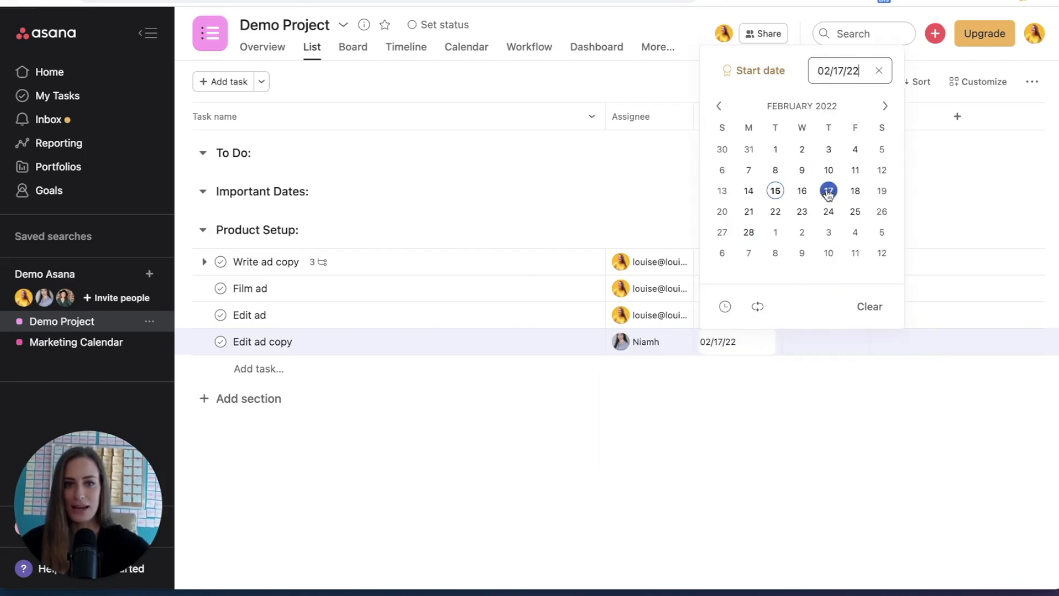
left_click(756, 409)
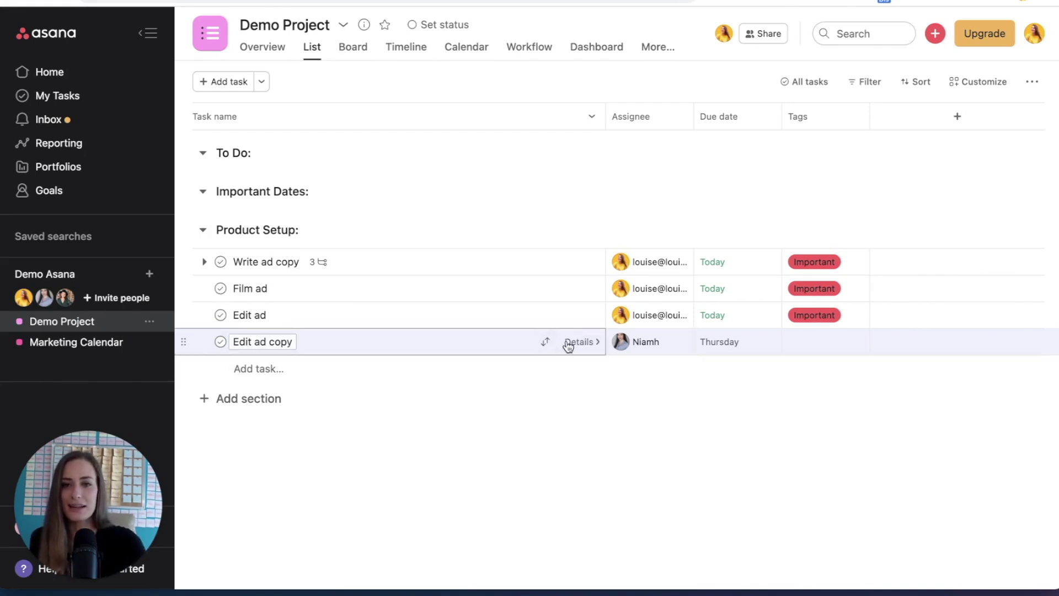
left_click(569, 345)
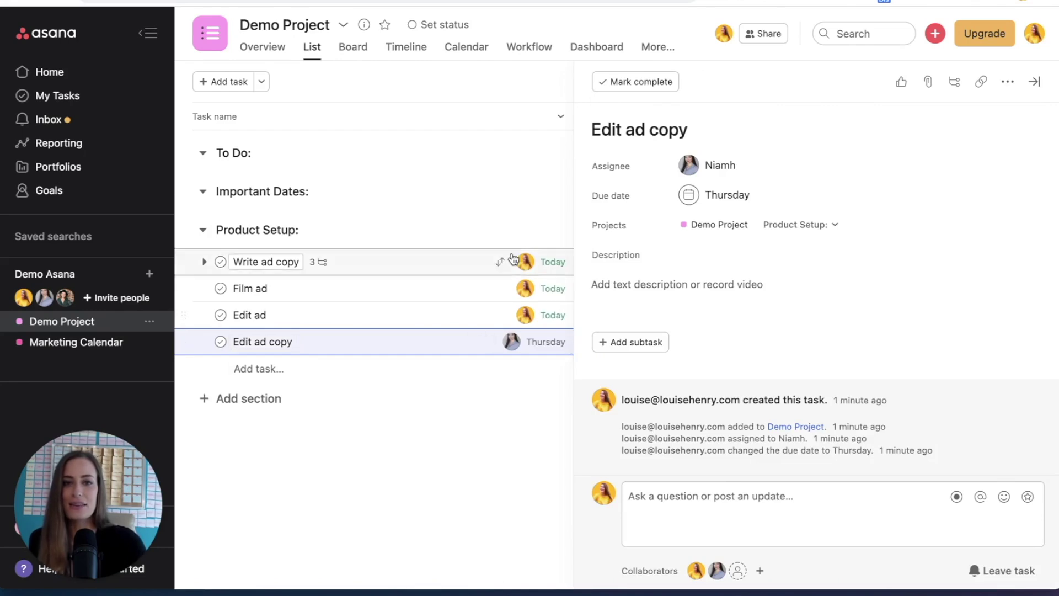
Step: Give Edit ad copy the description 'Write in text instructions'
left_click(676, 288)
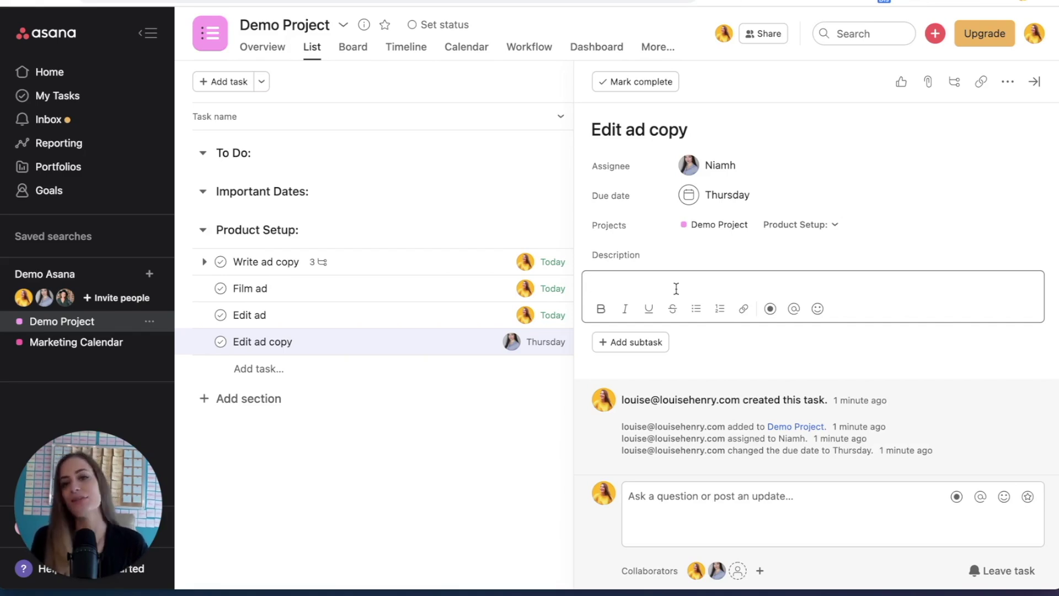
type("Write in text i")
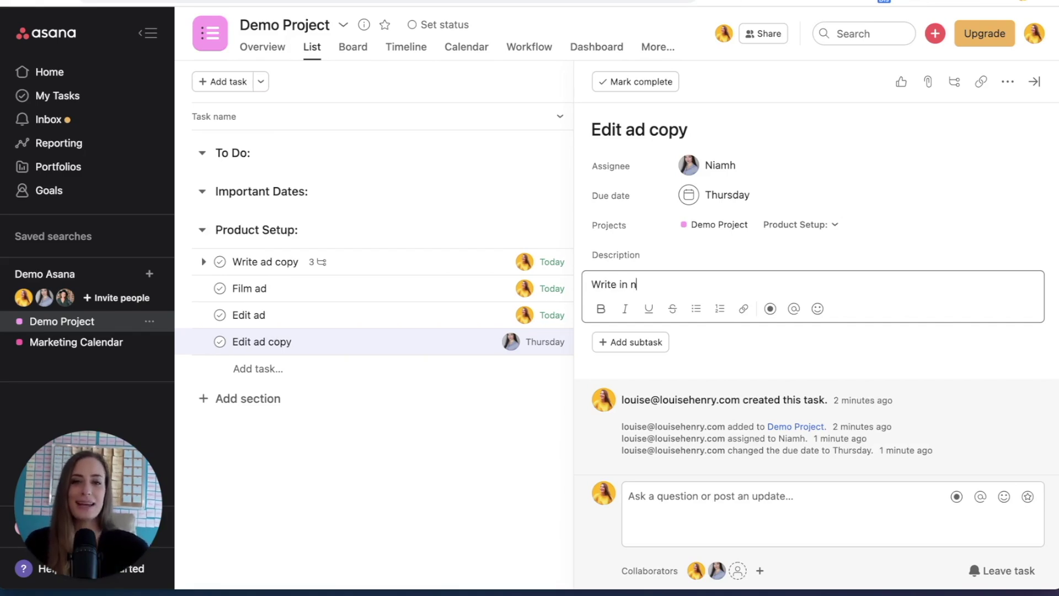
type("nstructions")
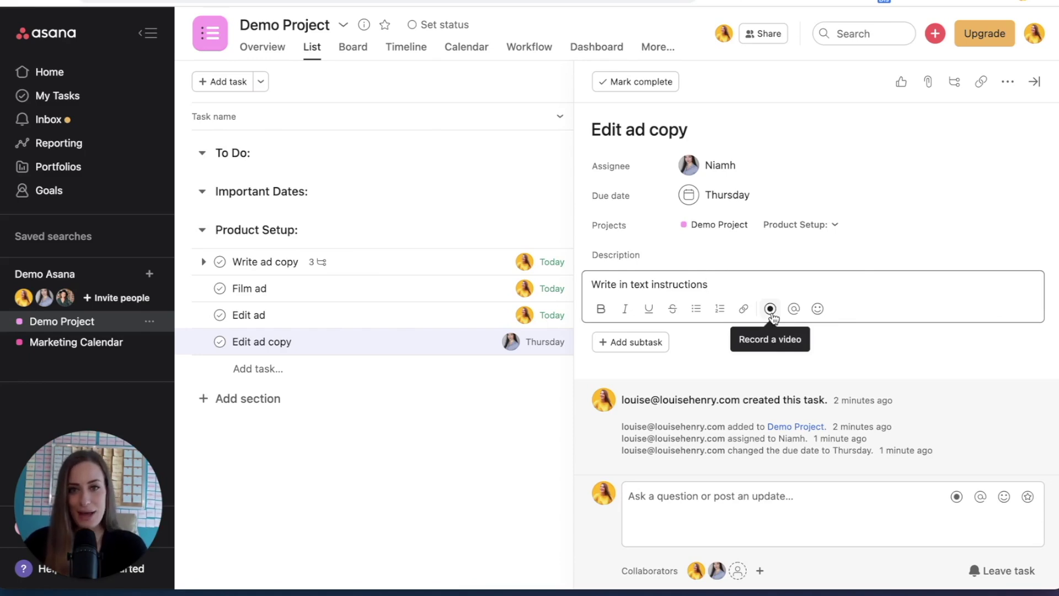
left_click(771, 308)
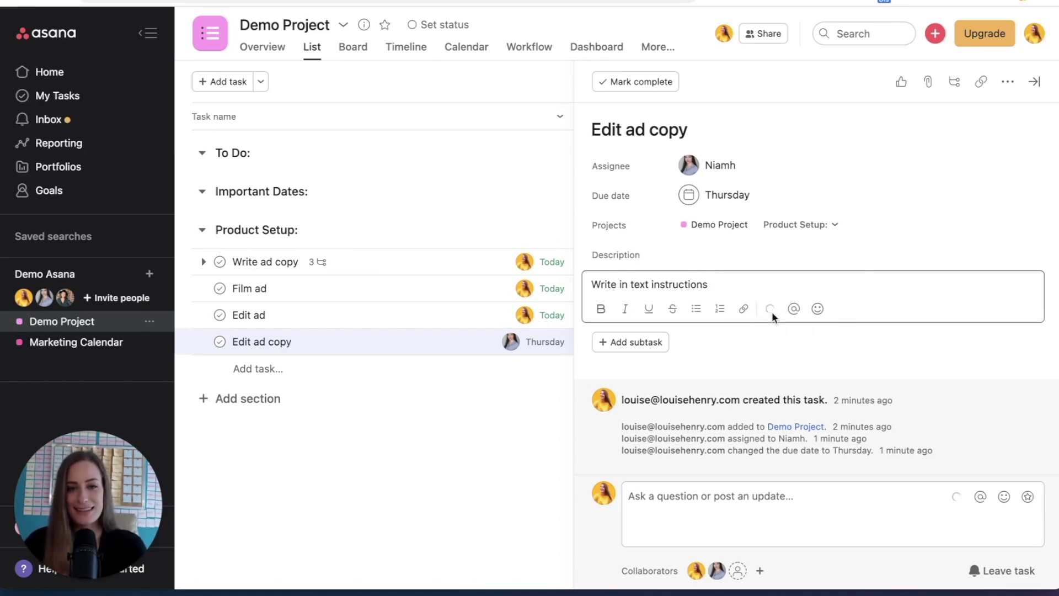
Step: Set the video recorder to screen only with the Shure MV7 microphone
left_click(770, 309)
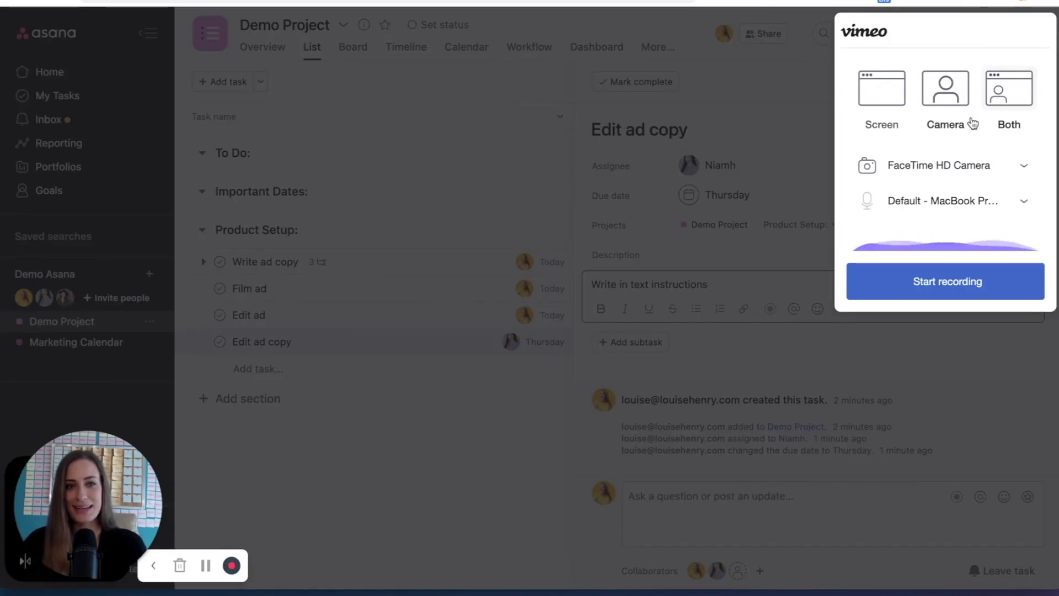
left_click(896, 106)
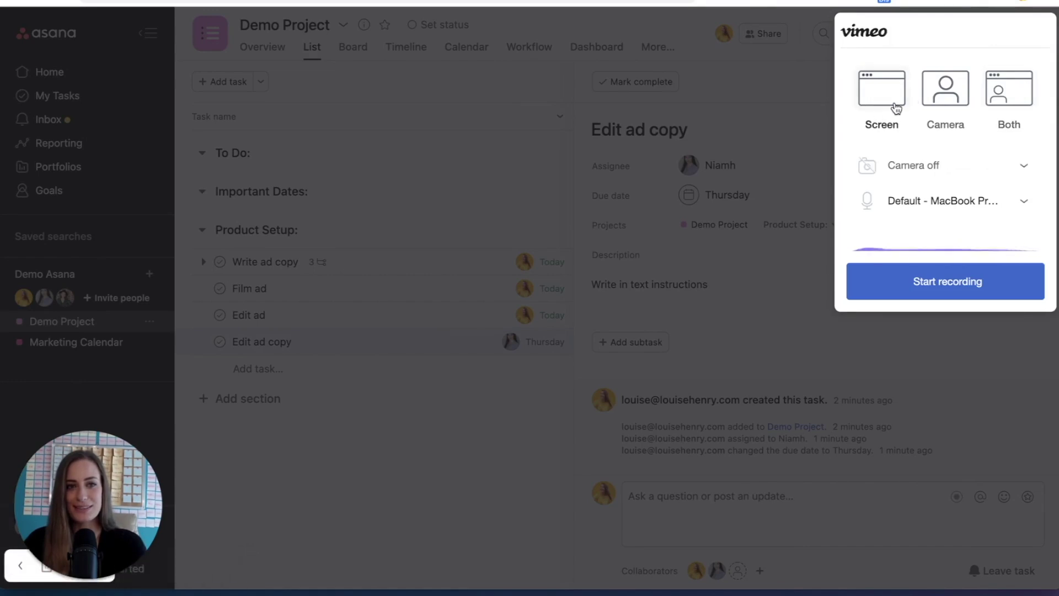
left_click(962, 202)
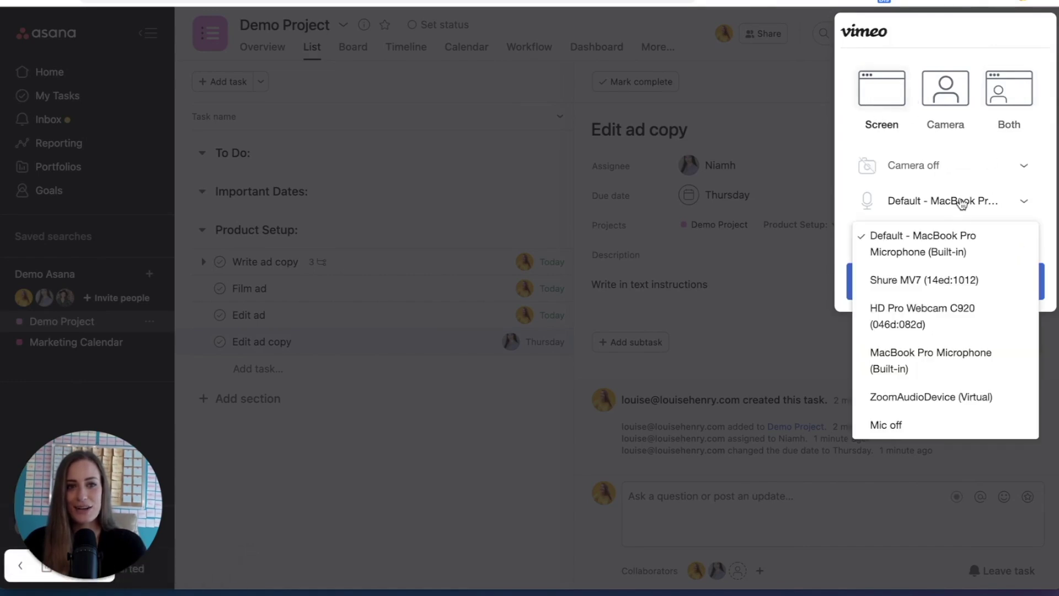
left_click(963, 279)
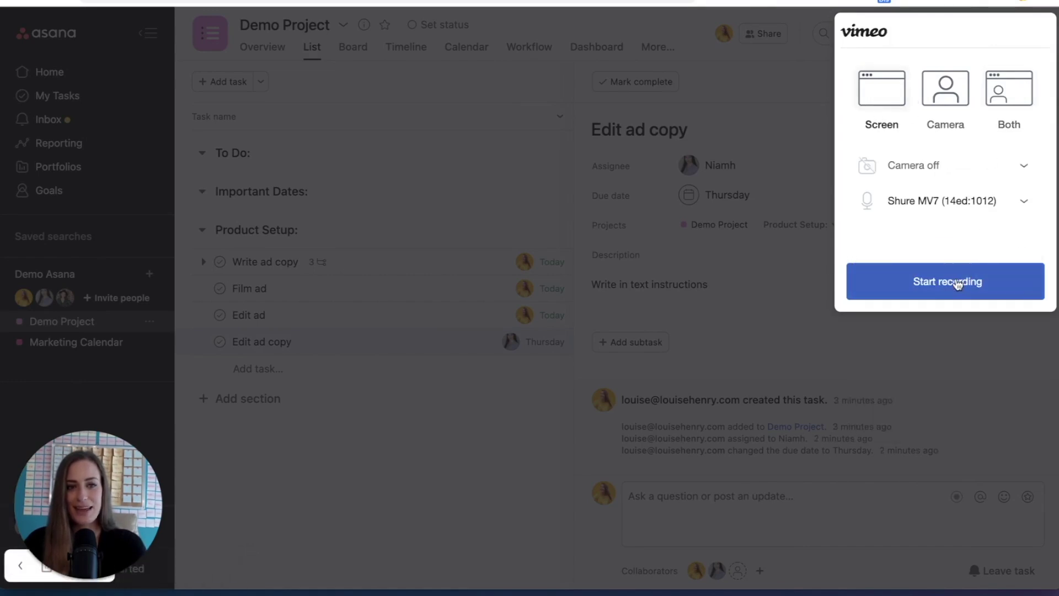
Step: Start the recording, sharing the entire screen
left_click(958, 283)
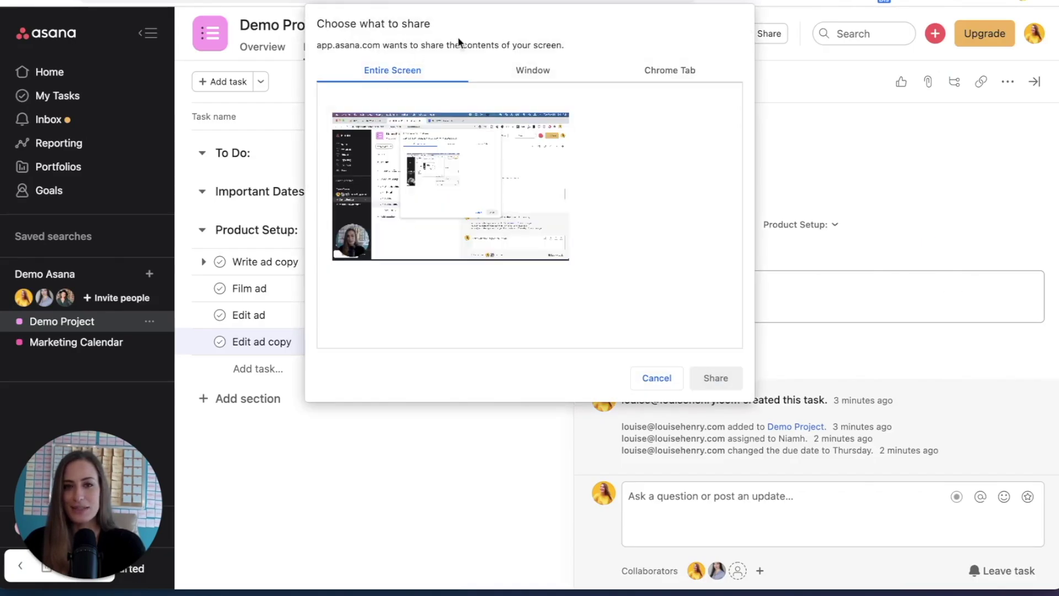
left_click(551, 232)
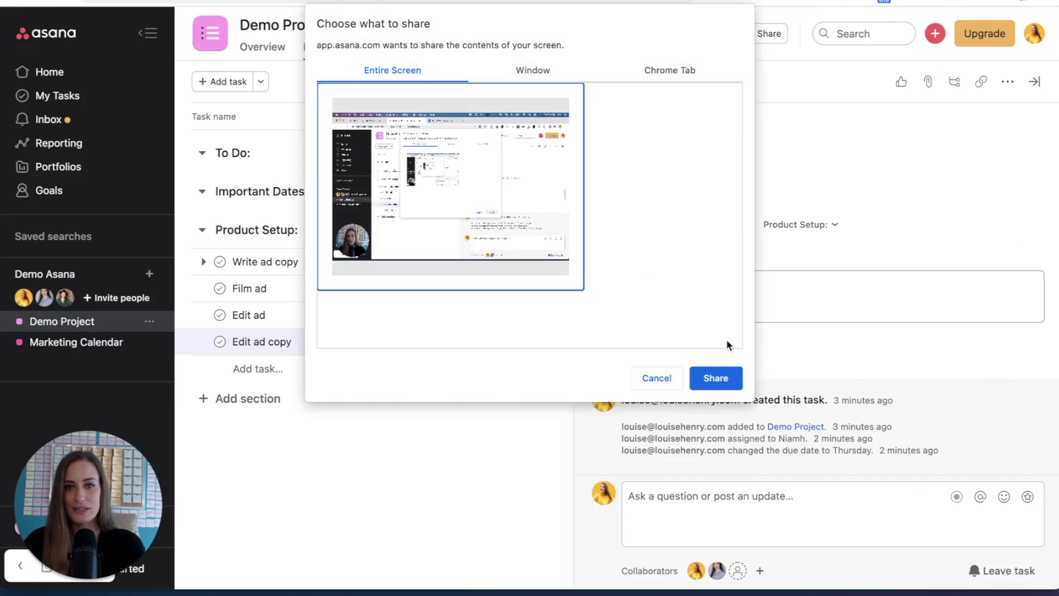
left_click(716, 379)
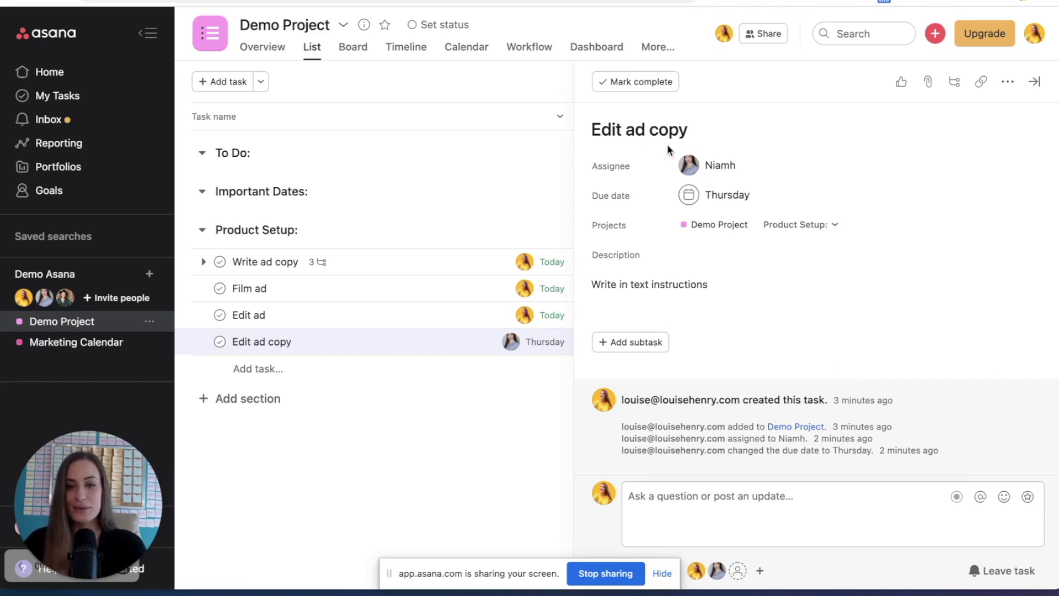
mouse_move(124, 565)
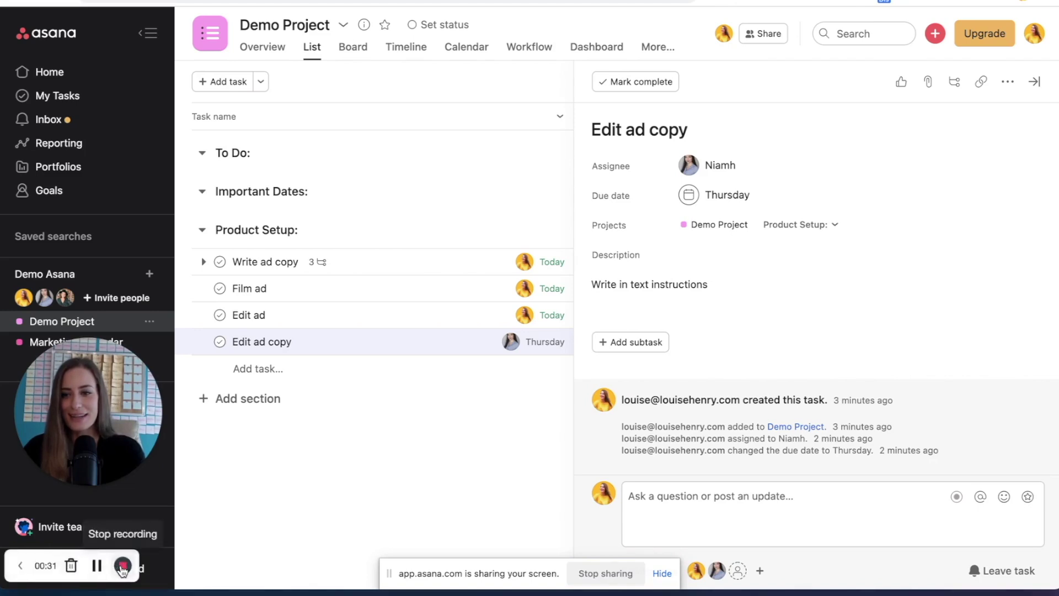
Step: Stop the recording and add the video to the Edit ad copy task
left_click(123, 567)
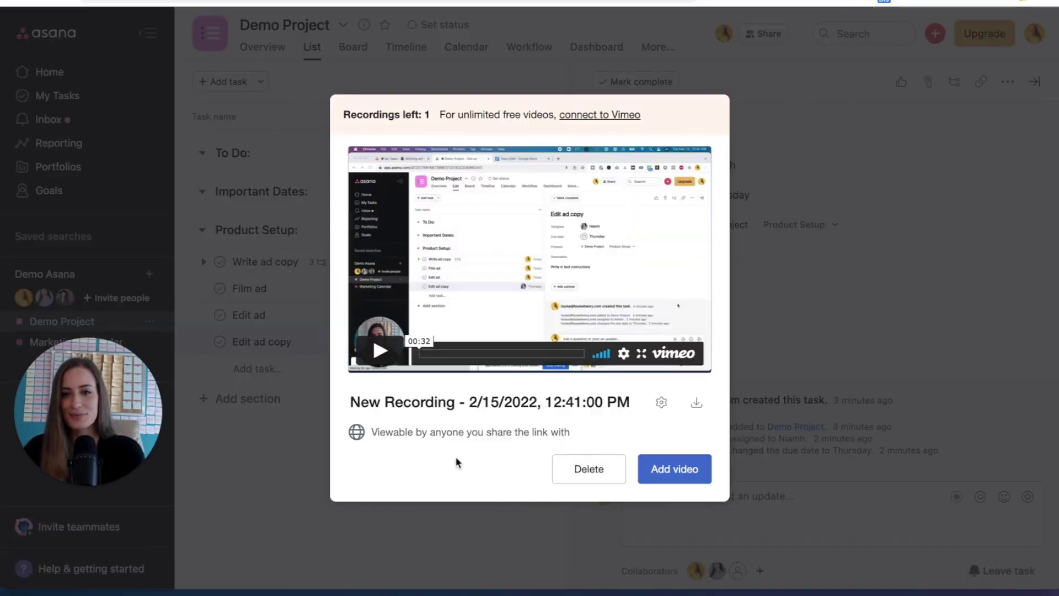
left_click(652, 476)
scroll(977, 309, "down", 1)
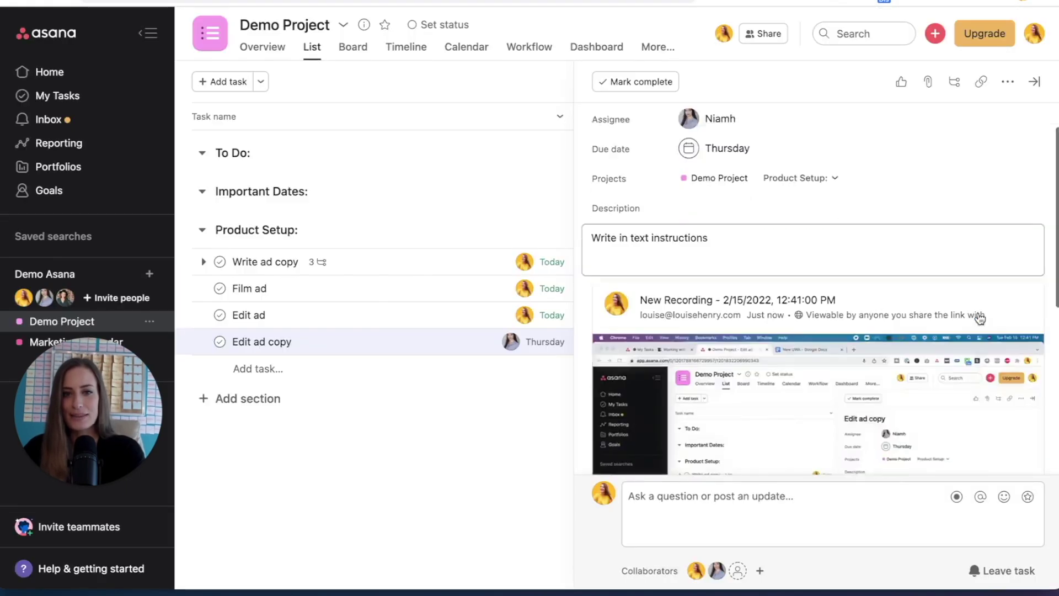
scroll(979, 311, "down", 5)
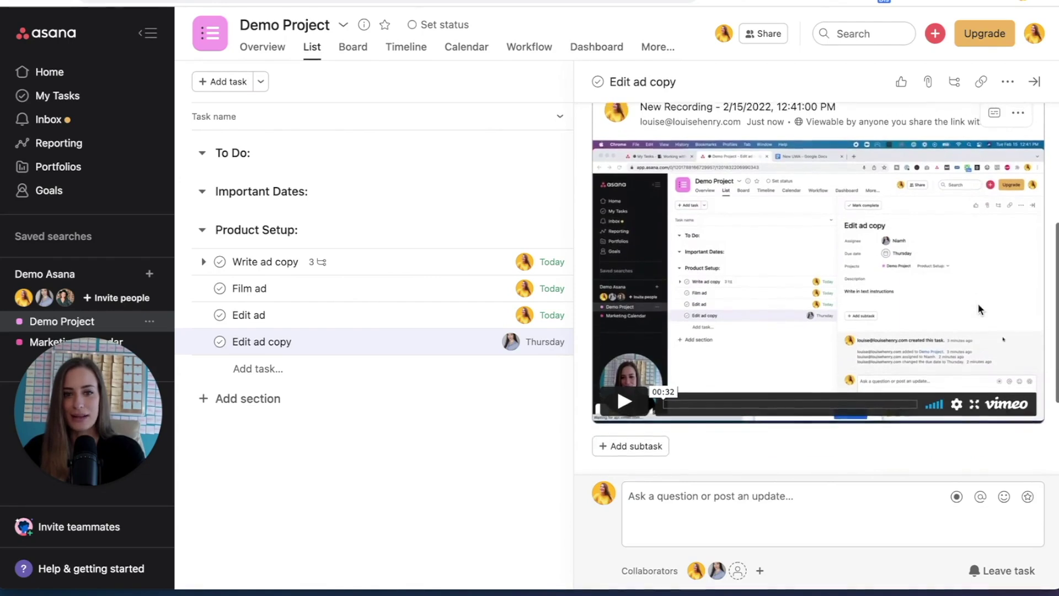
scroll(978, 303, "up", 1)
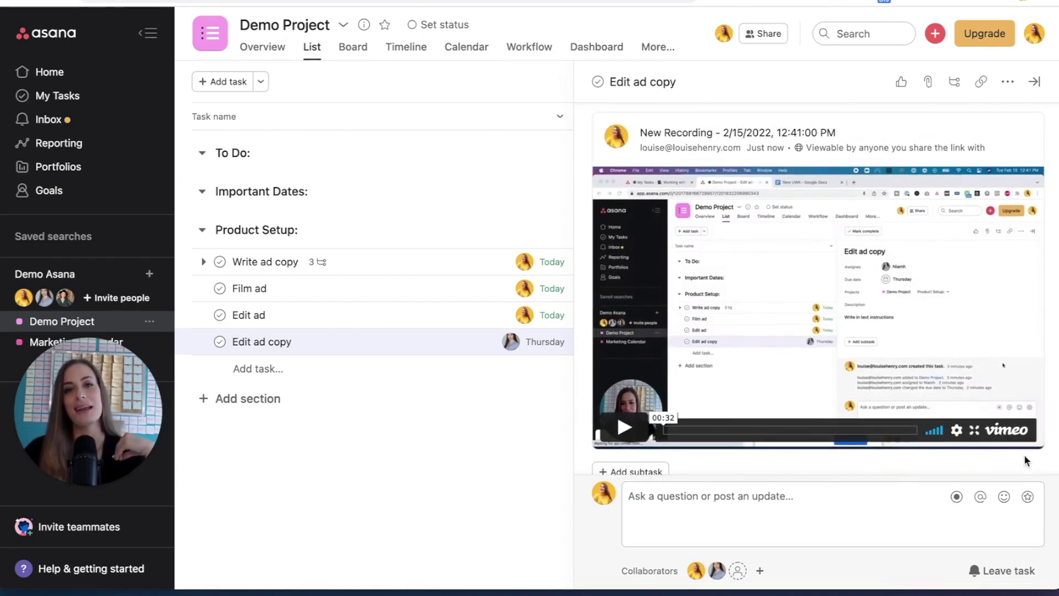
scroll(968, 462, "up", 1)
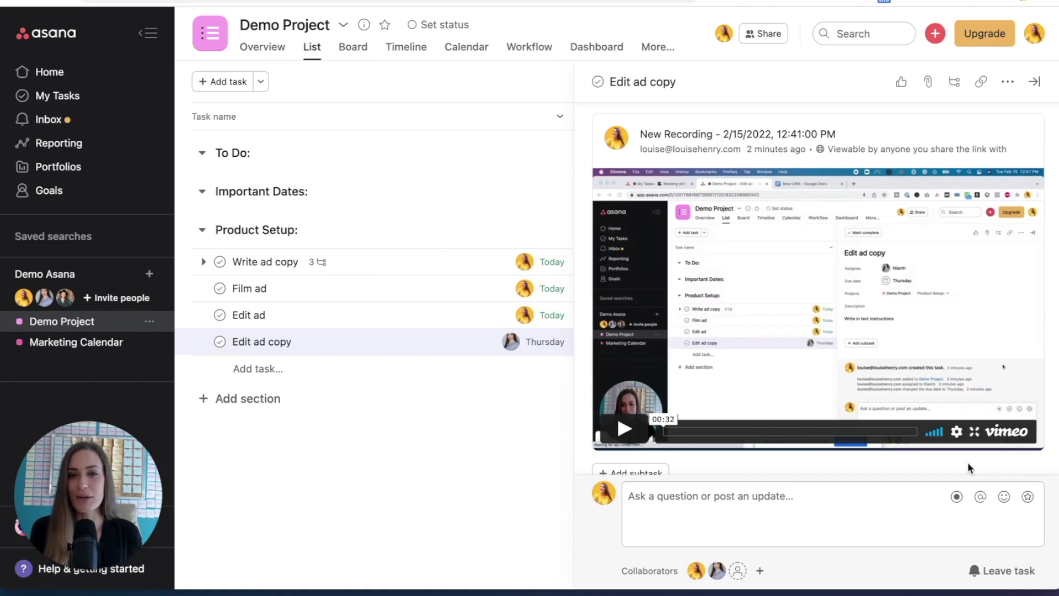
left_click(757, 495)
Step: Comment 'Provide my feedback' on Edit ad copy, mentioning the assigned teammate
type("Pr")
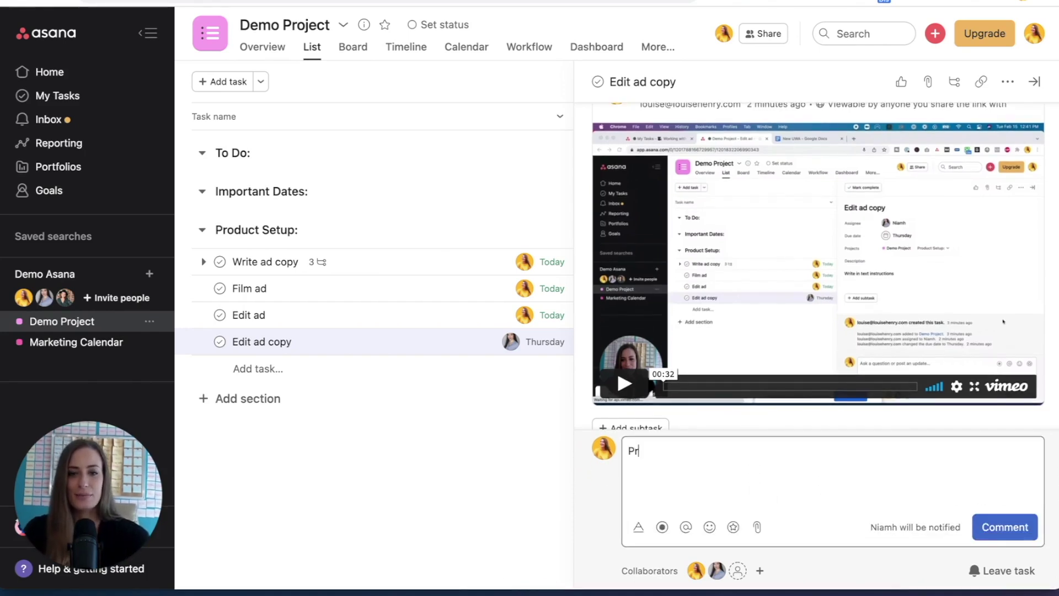
type("ovide my ")
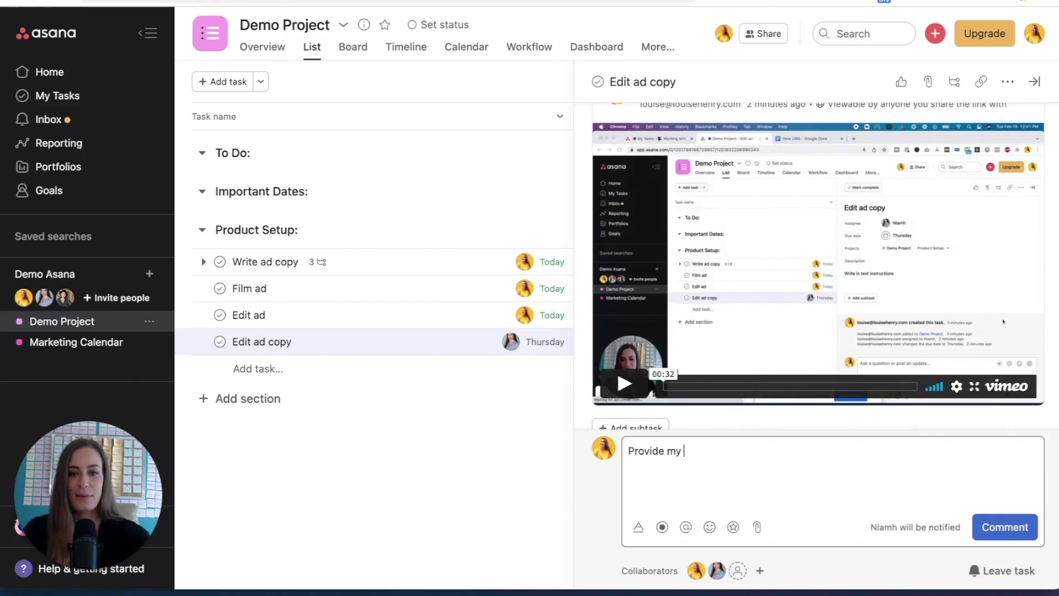
type("feedback")
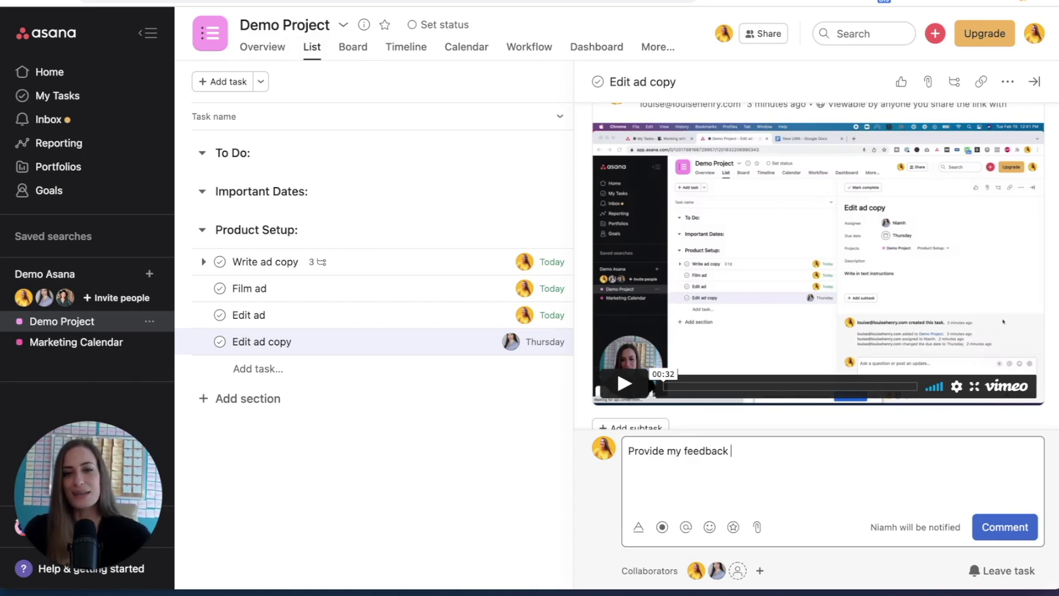
type("@")
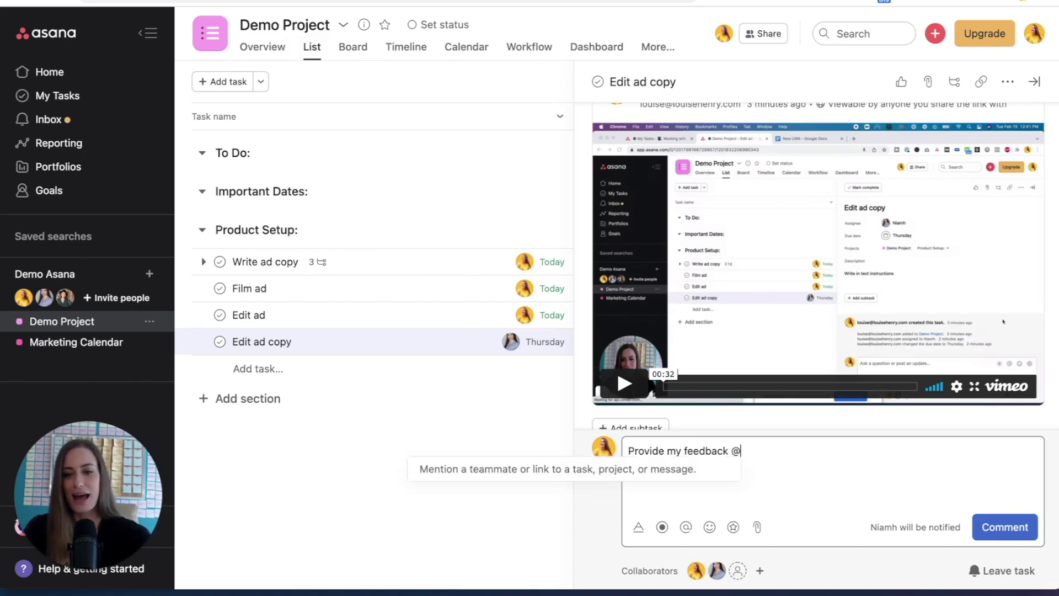
type("niam")
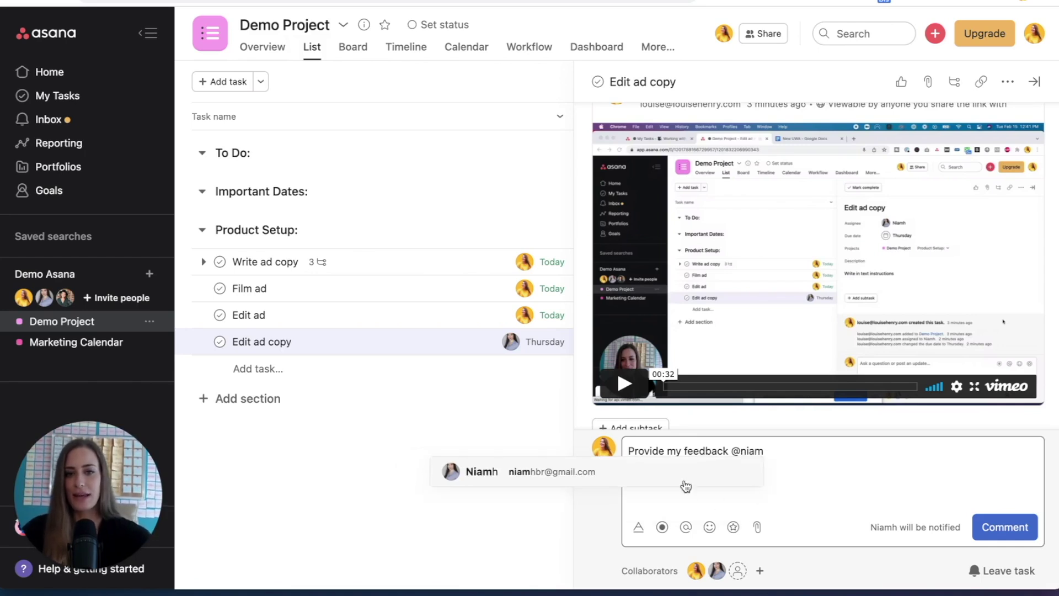
key("Return")
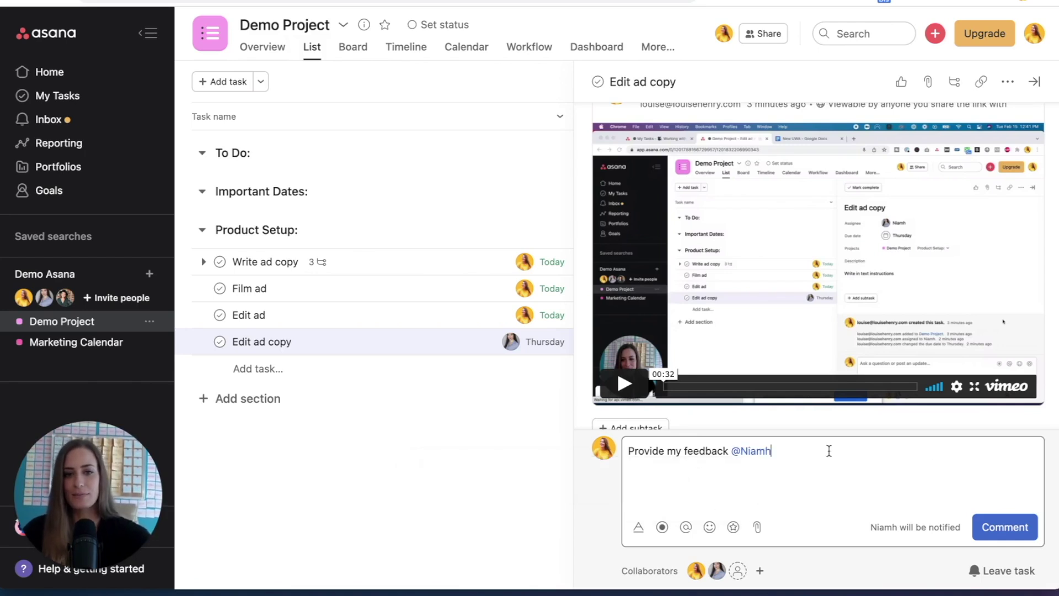
left_click(1008, 526)
scroll(1020, 415, "down", 1)
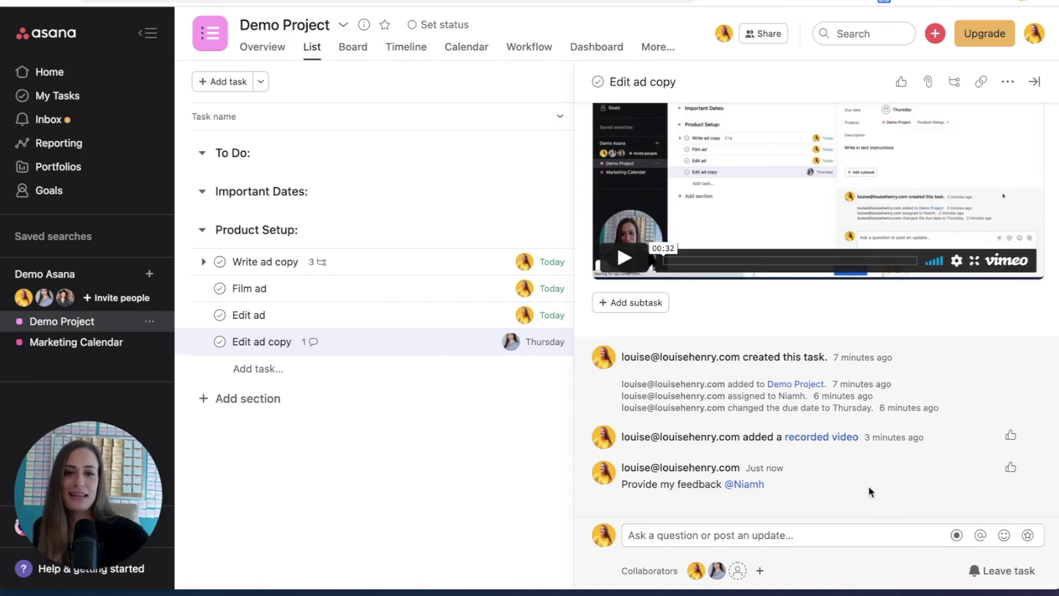
scroll(877, 441, "up", 2)
Step: Mark Edit ad copy as complete
scroll(882, 408, "up", 5)
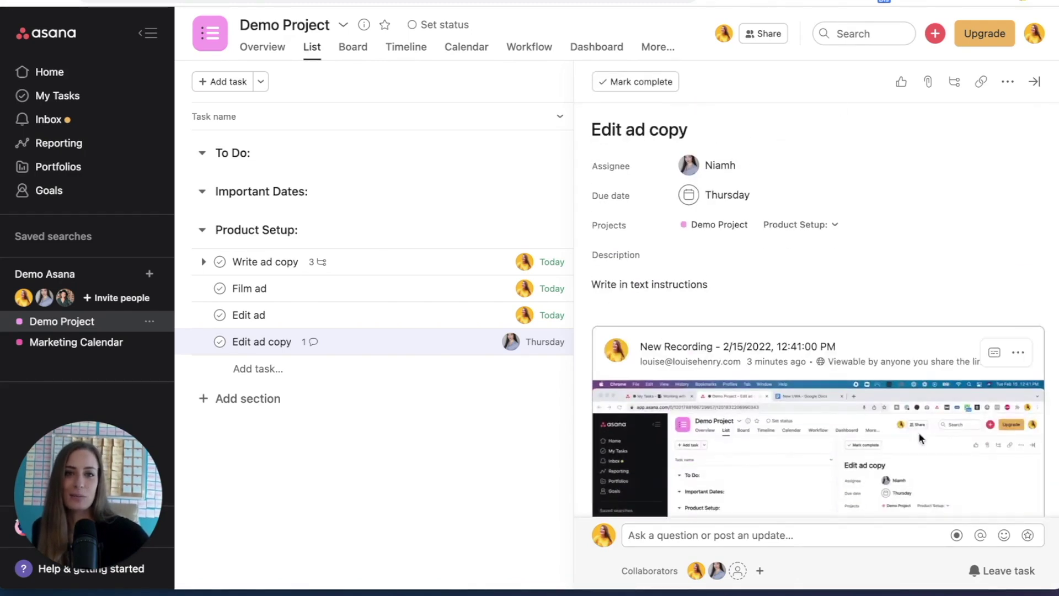
left_click(638, 81)
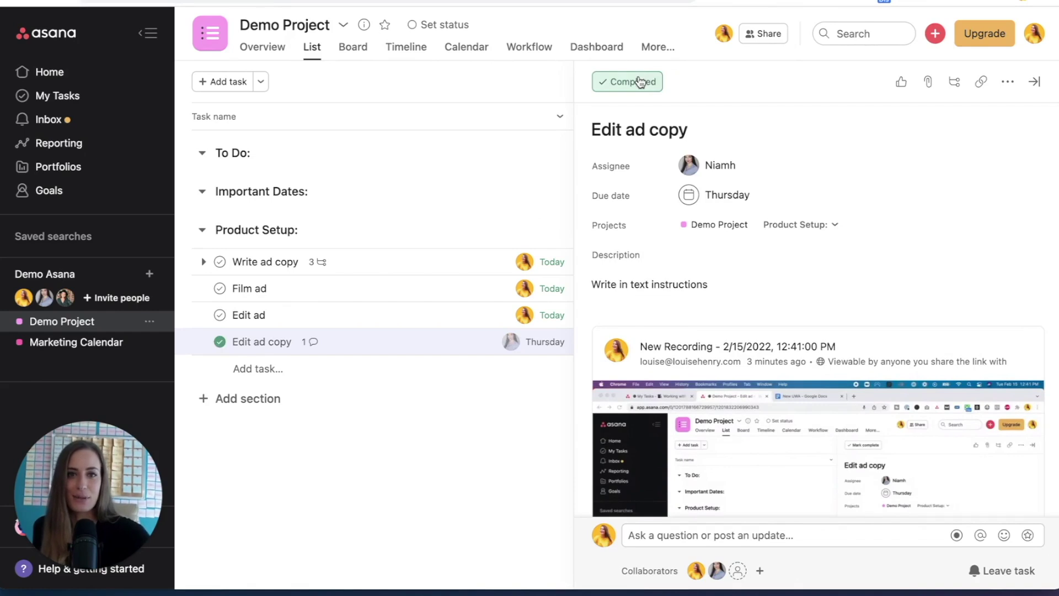
scroll(944, 313, "down", 8)
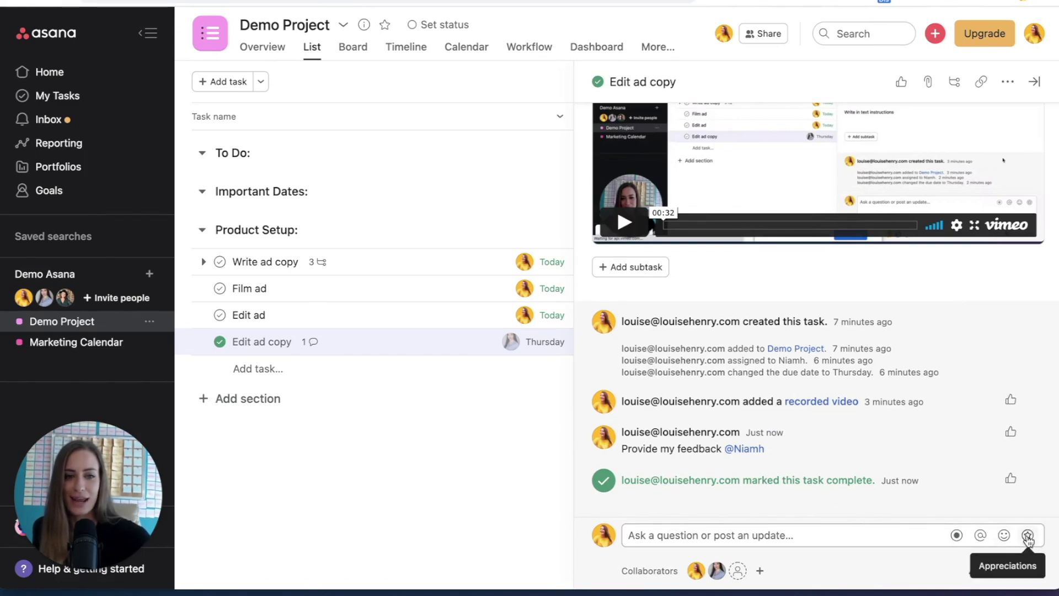
Step: Send a narwhal appreciation sticker and close the task details
left_click(1028, 535)
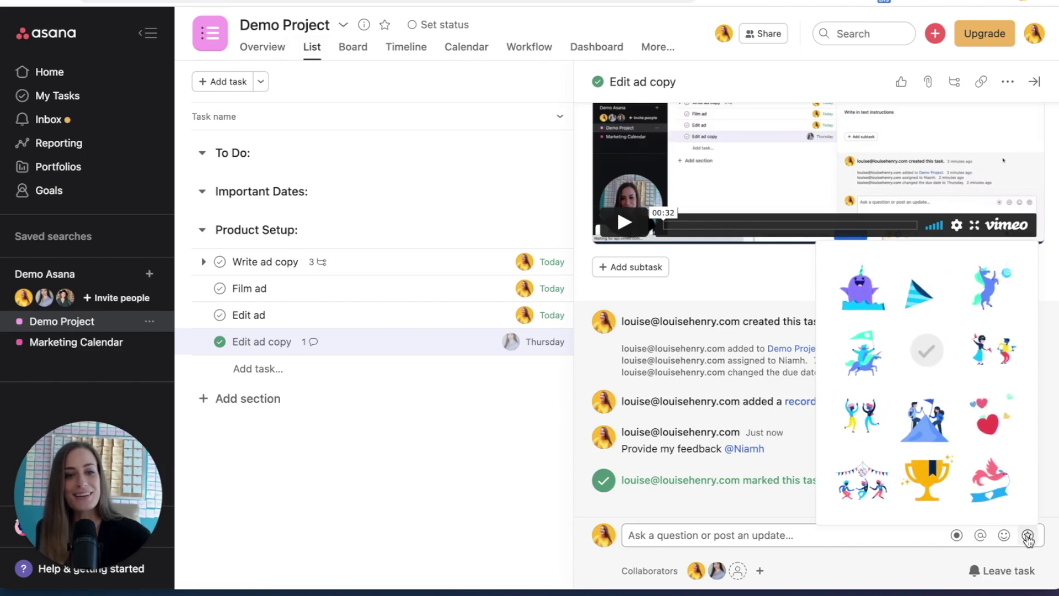
left_click(862, 287)
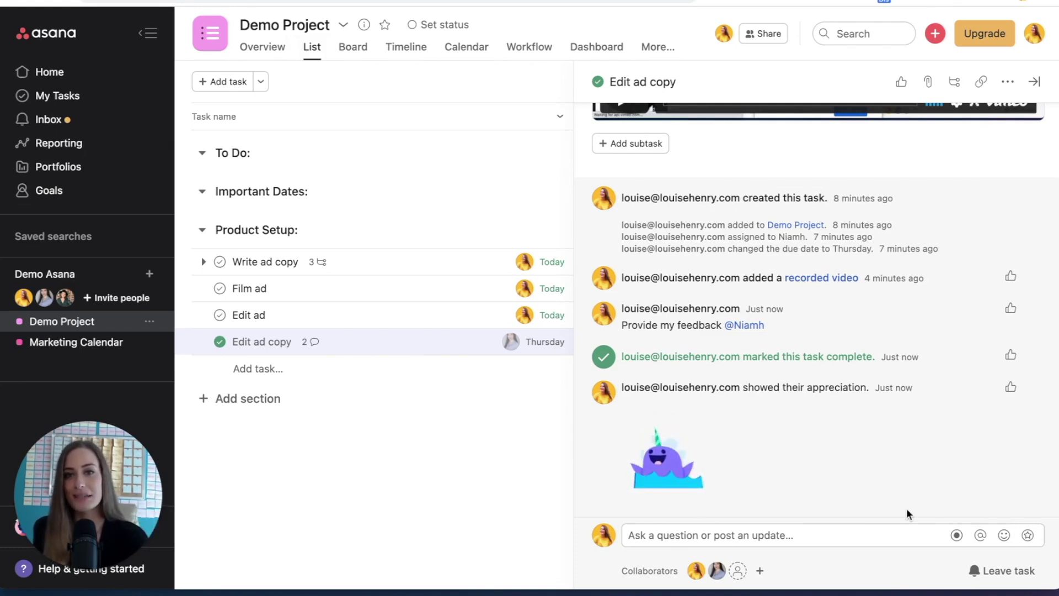
key("Escape")
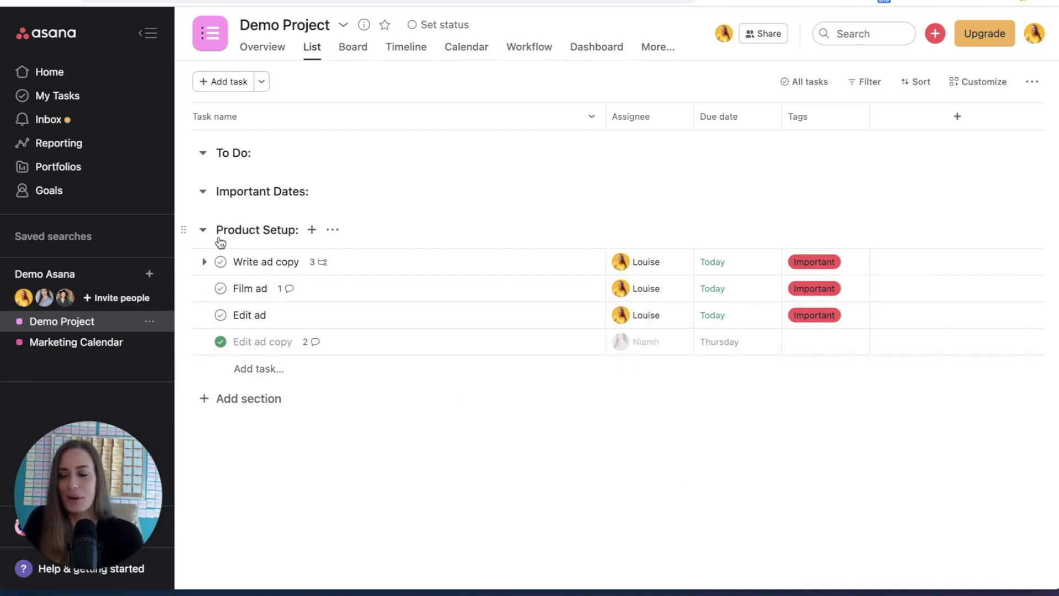
Step: In the inbox, like the teammate's Film ad comment and reply with a party-hat sticker
left_click(91, 129)
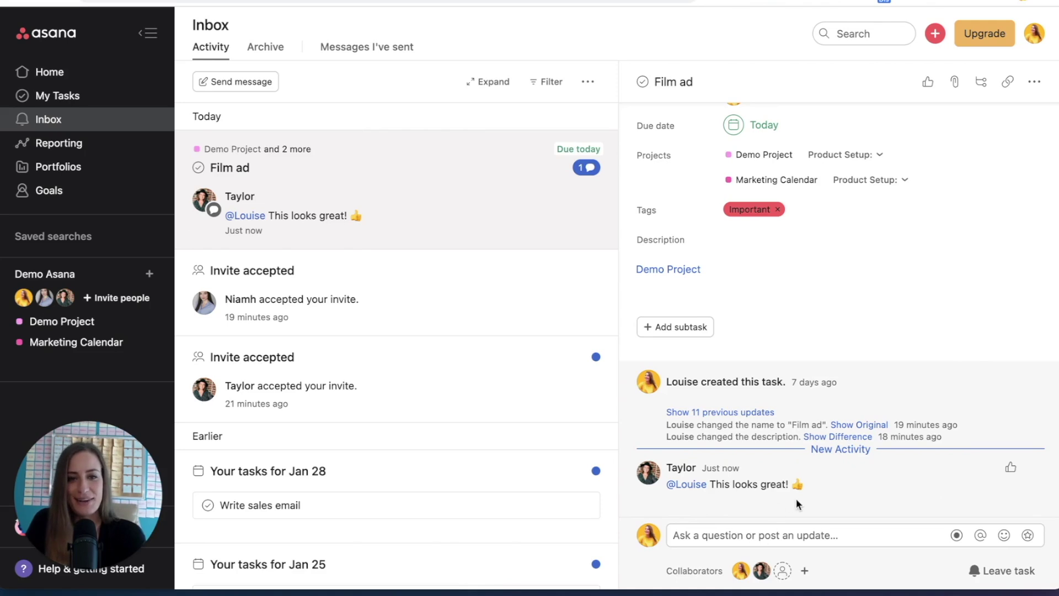
left_click(1012, 468)
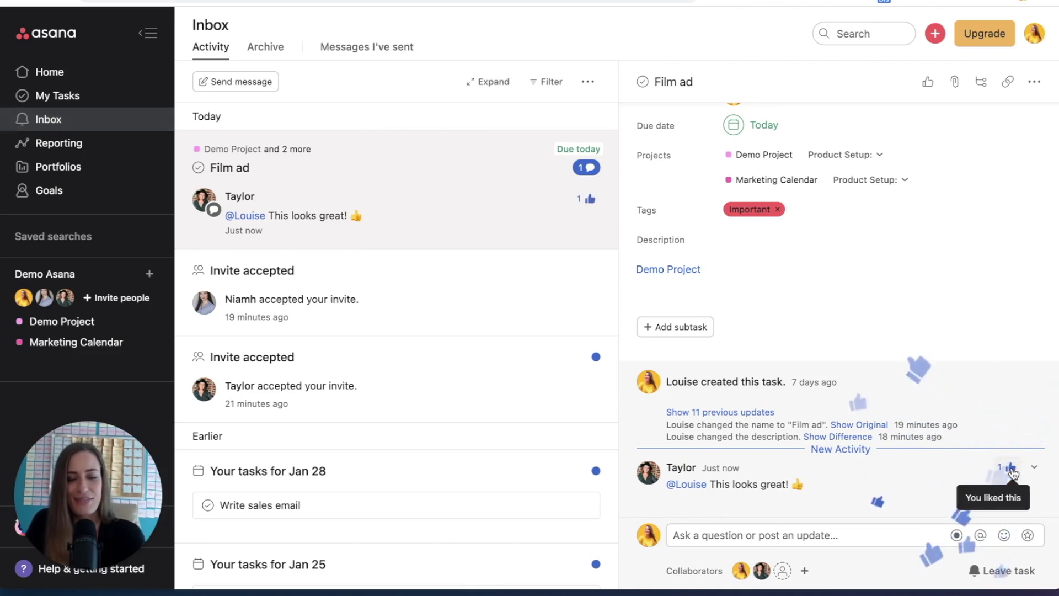
left_click(797, 535)
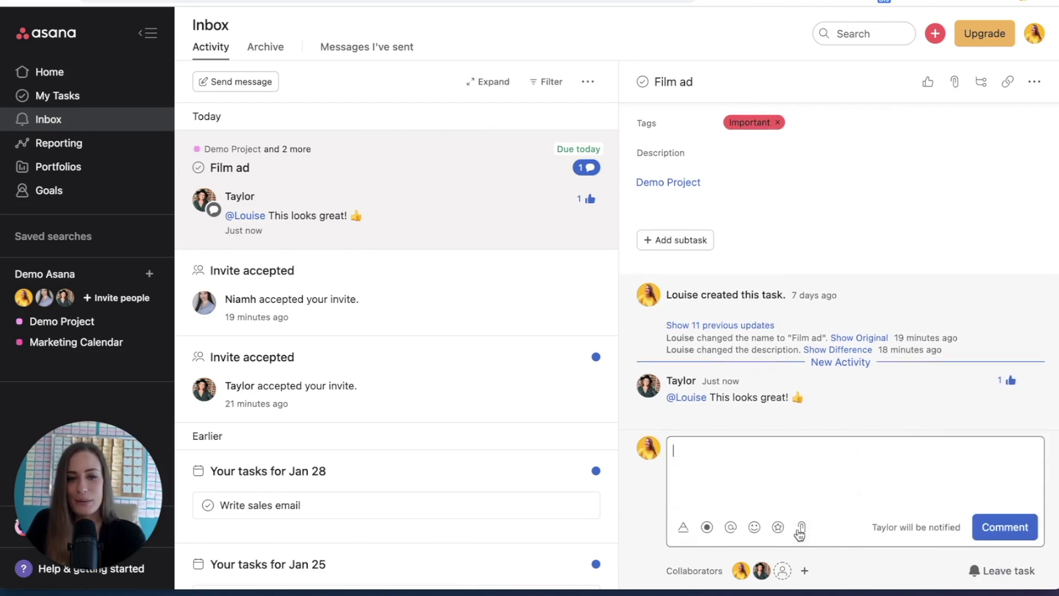
left_click(778, 527)
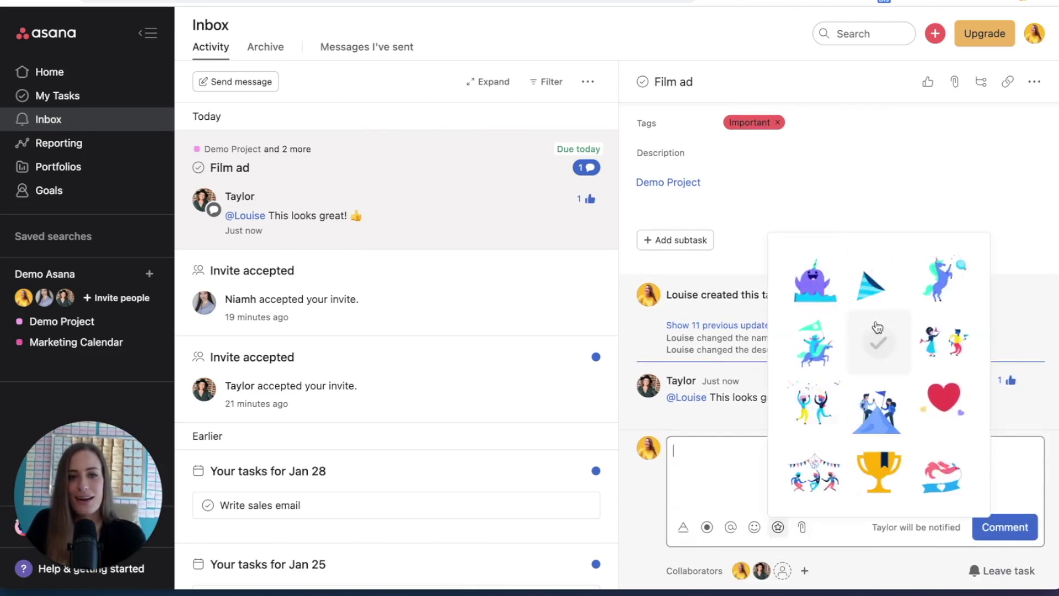
left_click(883, 284)
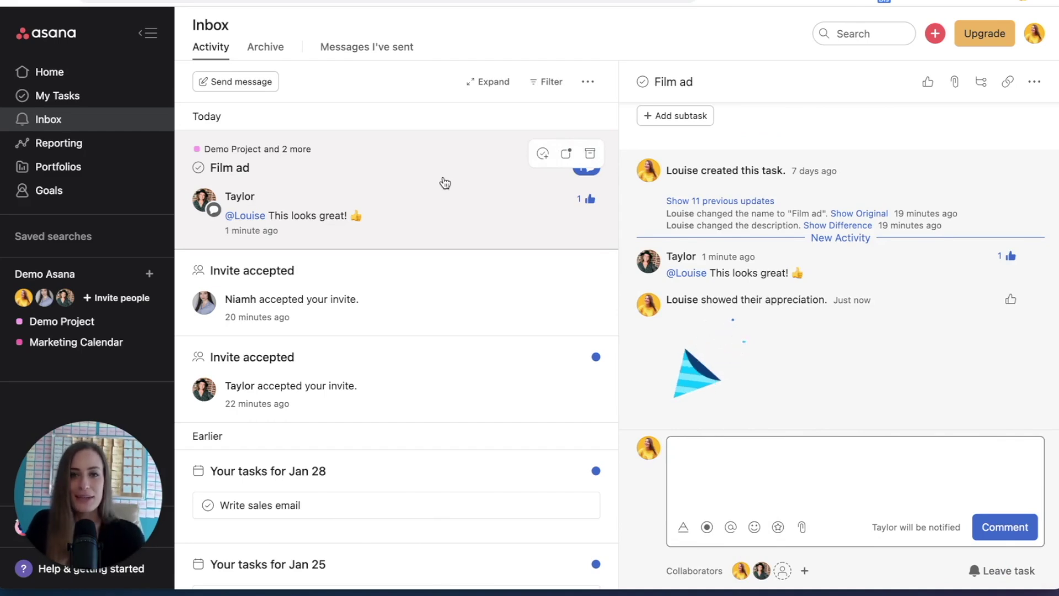
Step: Archive all five inbox notifications until the inbox is empty
left_click(590, 154)
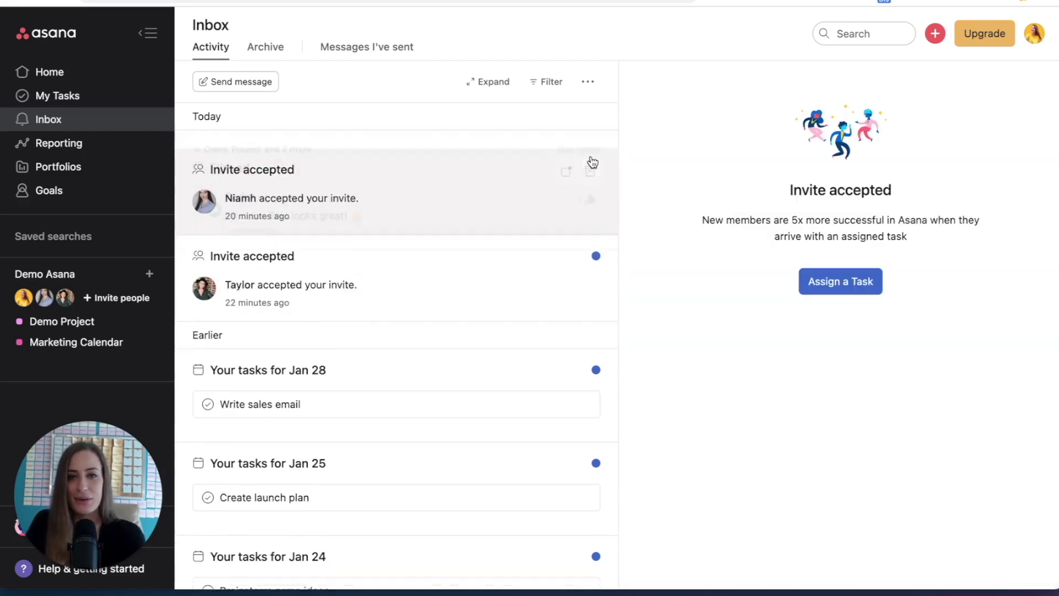
left_click(591, 155)
left_click(591, 155)
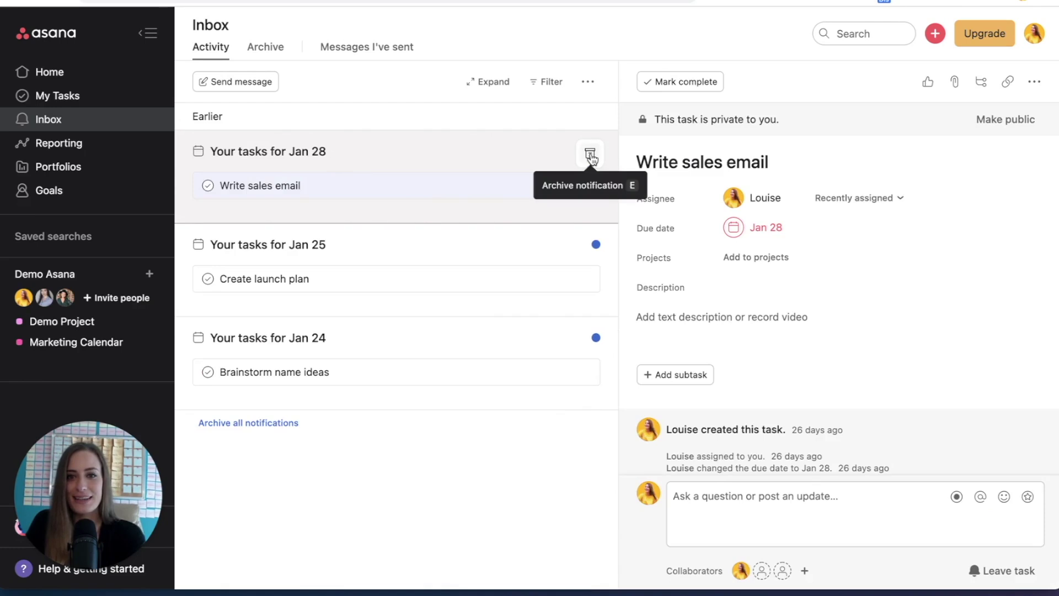
left_click(591, 155)
left_click(590, 156)
left_click(590, 155)
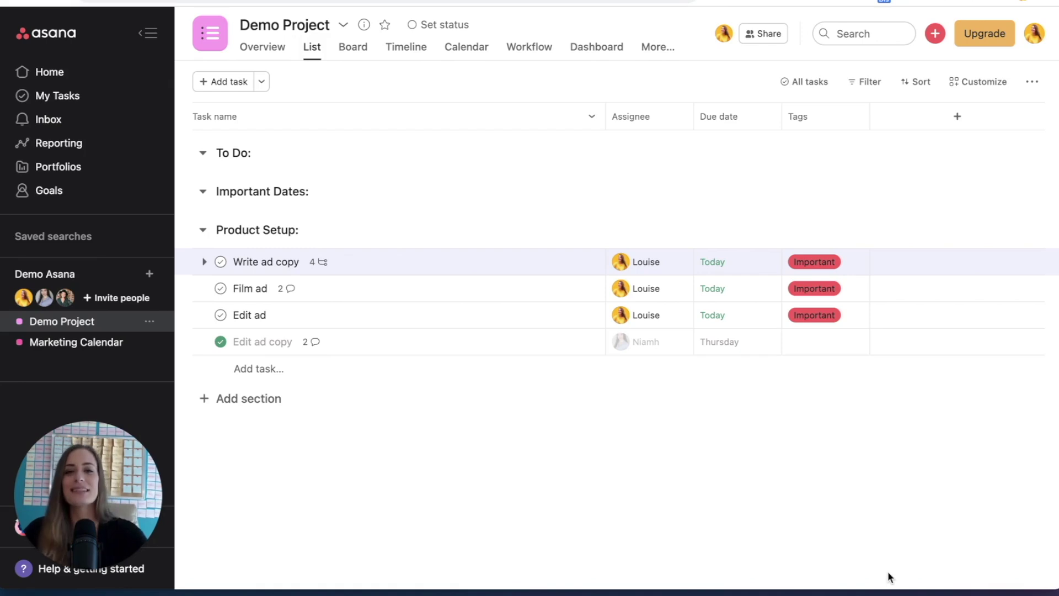
Step: Assign Write first draft to yourself, and Edit first draft and Create all graphics to two teammates
left_click(589, 262)
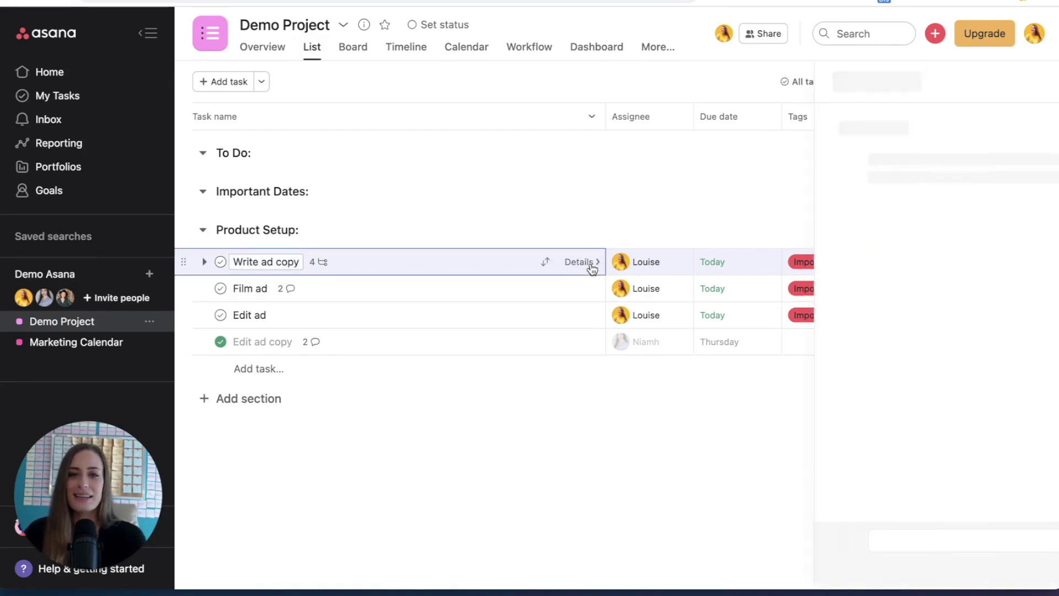
scroll(954, 342, "down", 5)
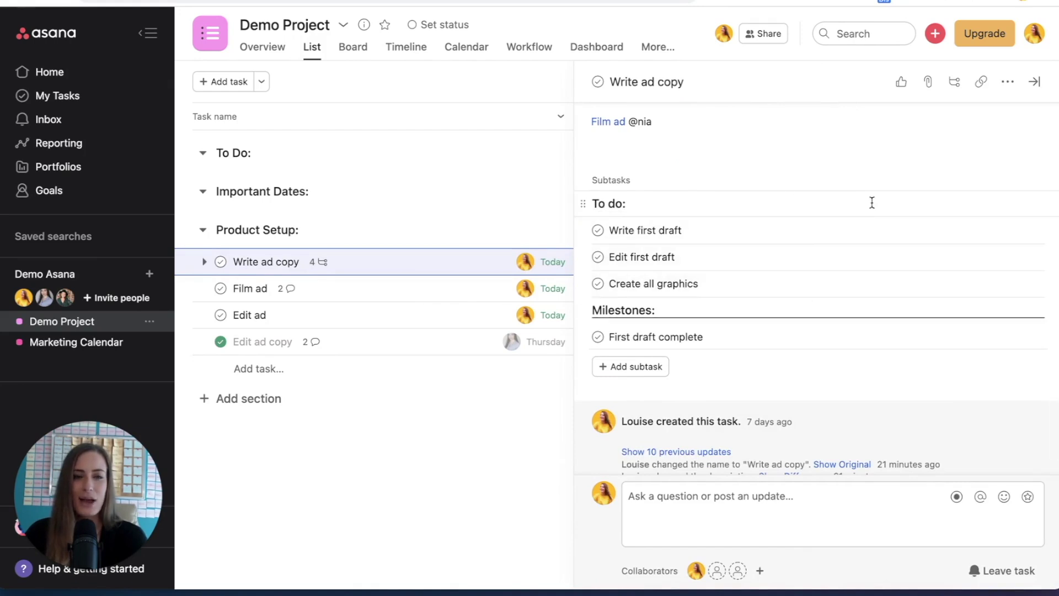
left_click(1015, 231)
left_click(821, 312)
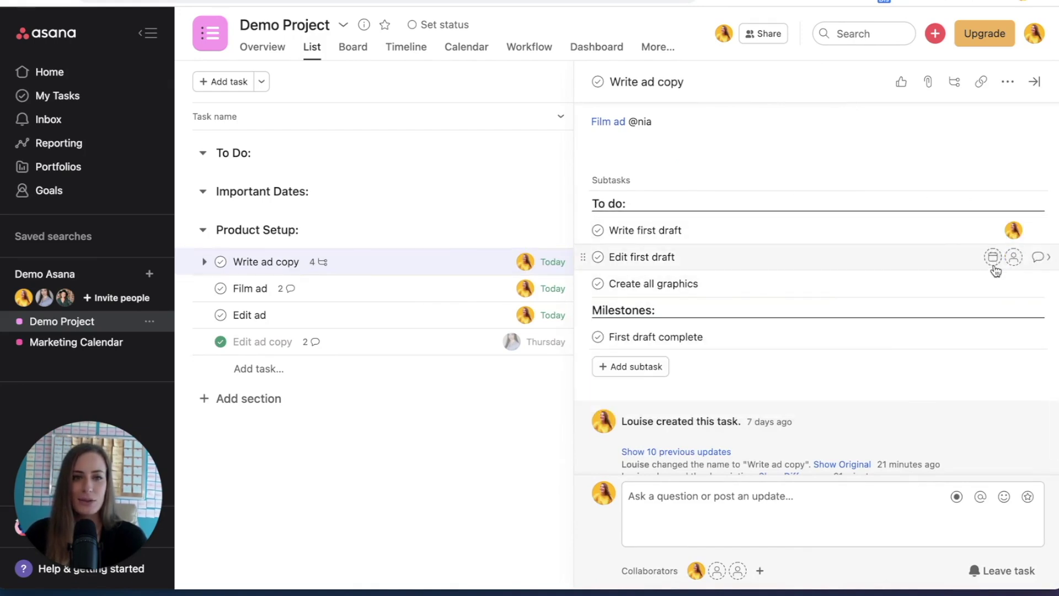
left_click(1015, 257)
left_click(808, 369)
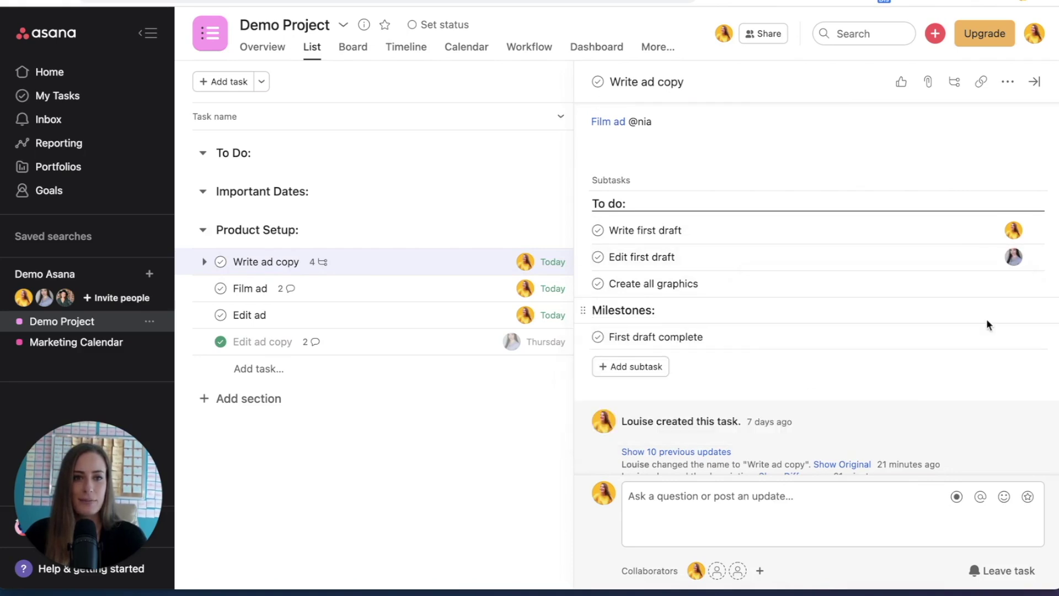
left_click(1014, 283)
left_click(686, 429)
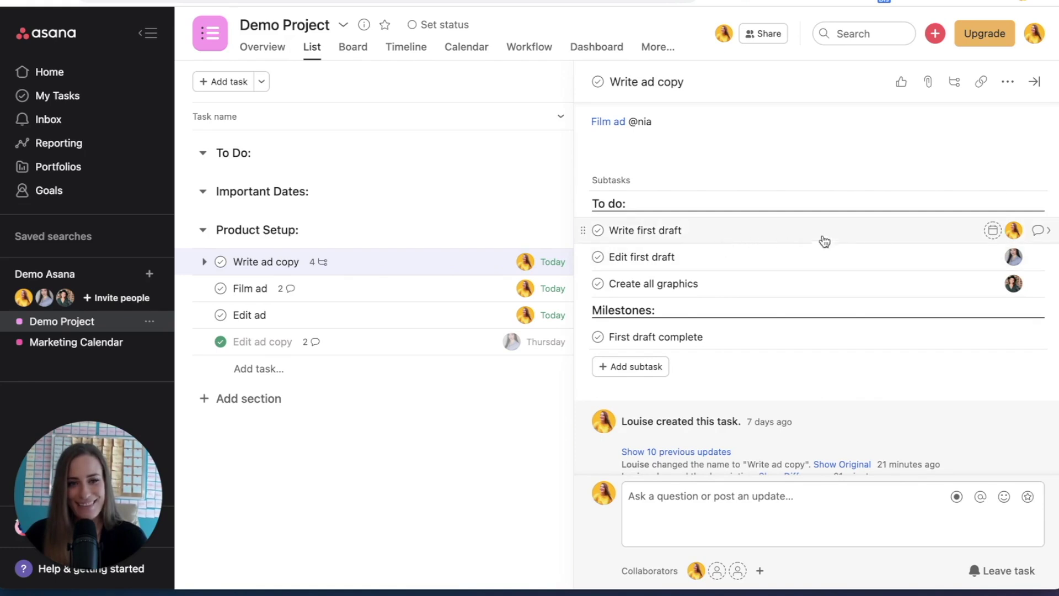
Step: Try to make the Write first draft subtask dependent on another task
left_click(1045, 239)
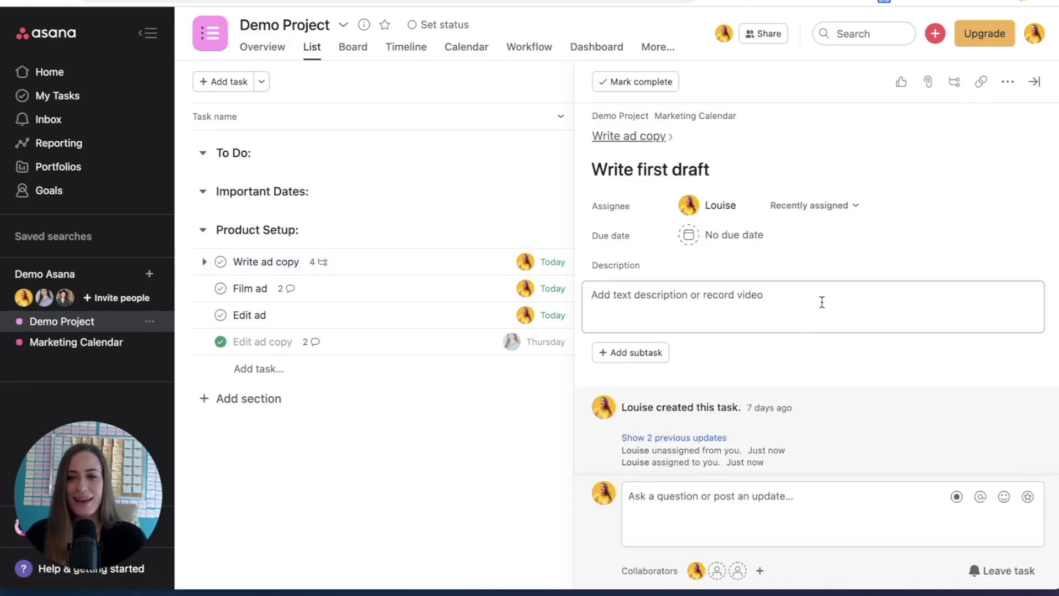
left_click(1010, 86)
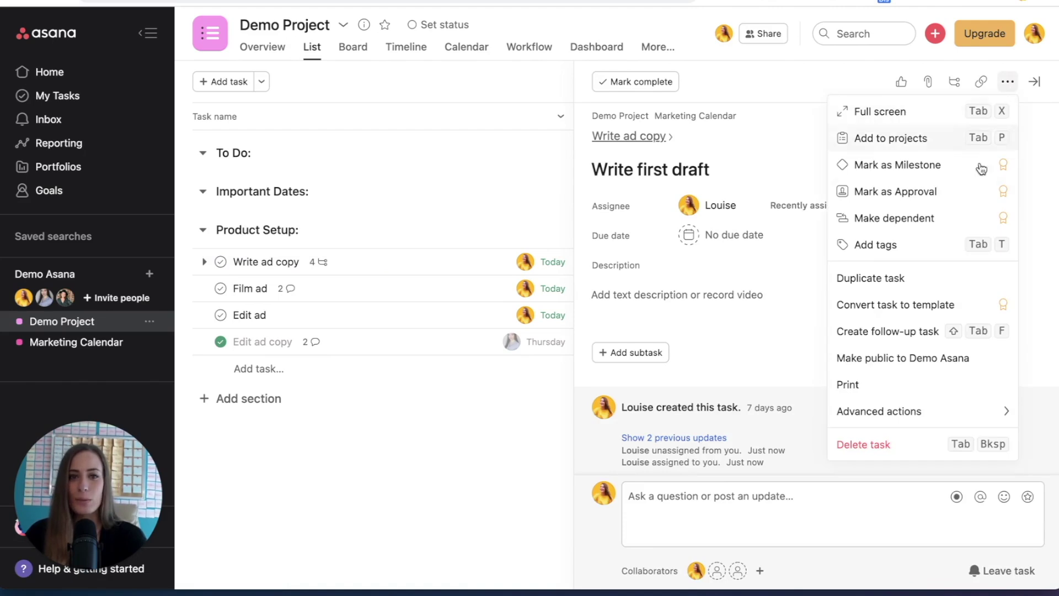
left_click(938, 222)
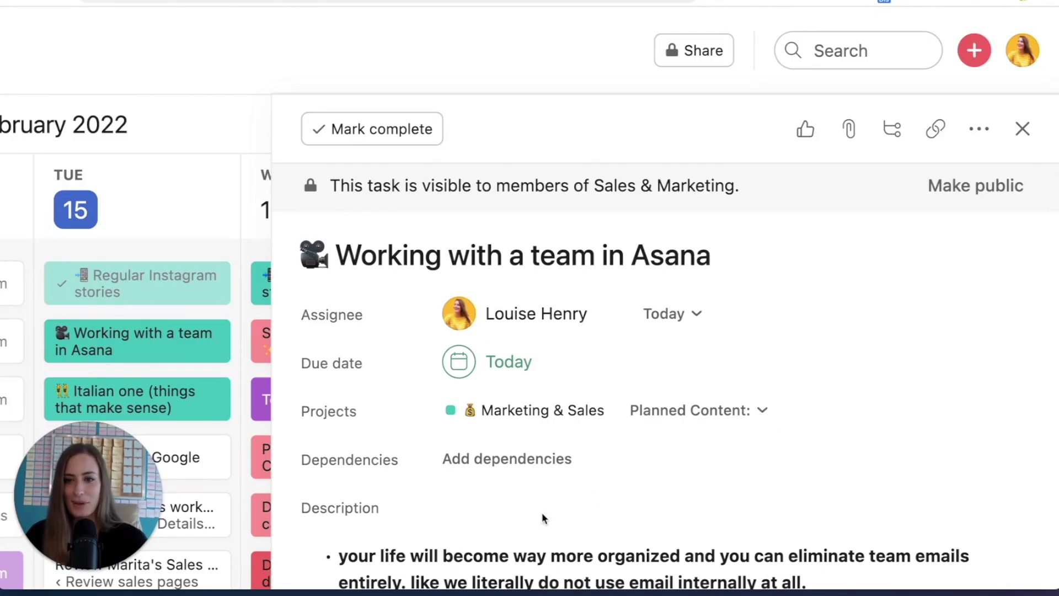
Step: Add a dependency making Working with a team in Asana block 'Approve and send email'
left_click(525, 462)
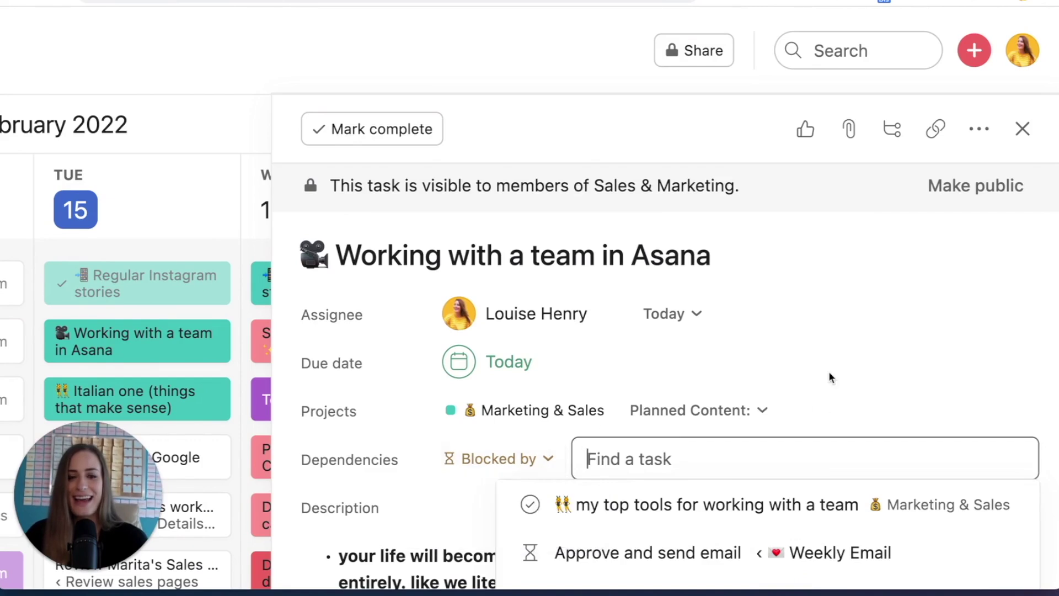
scroll(829, 372, "down", 2)
left_click(550, 375)
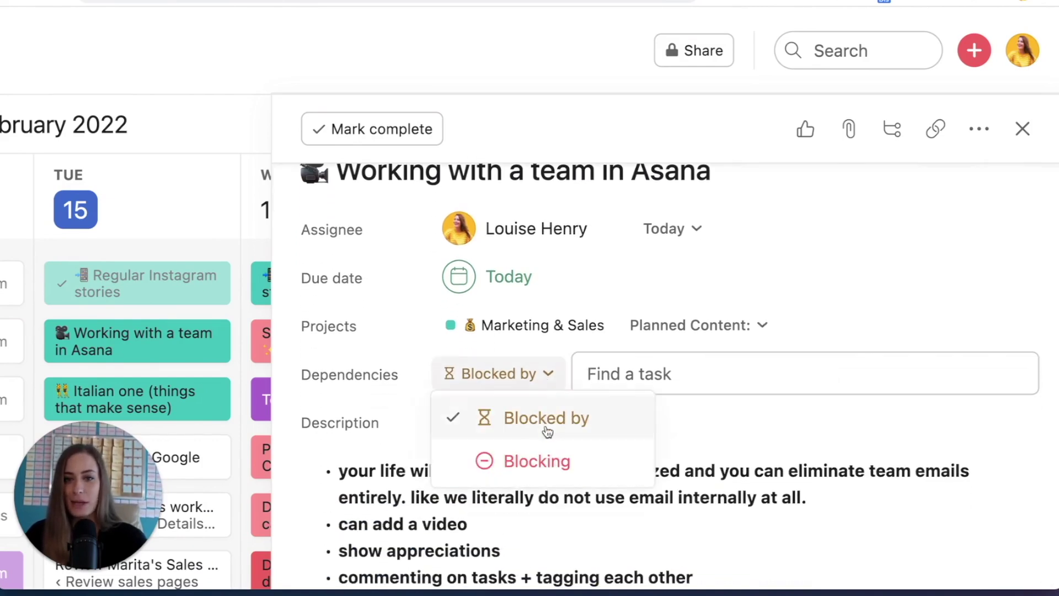
left_click(573, 465)
left_click(617, 372)
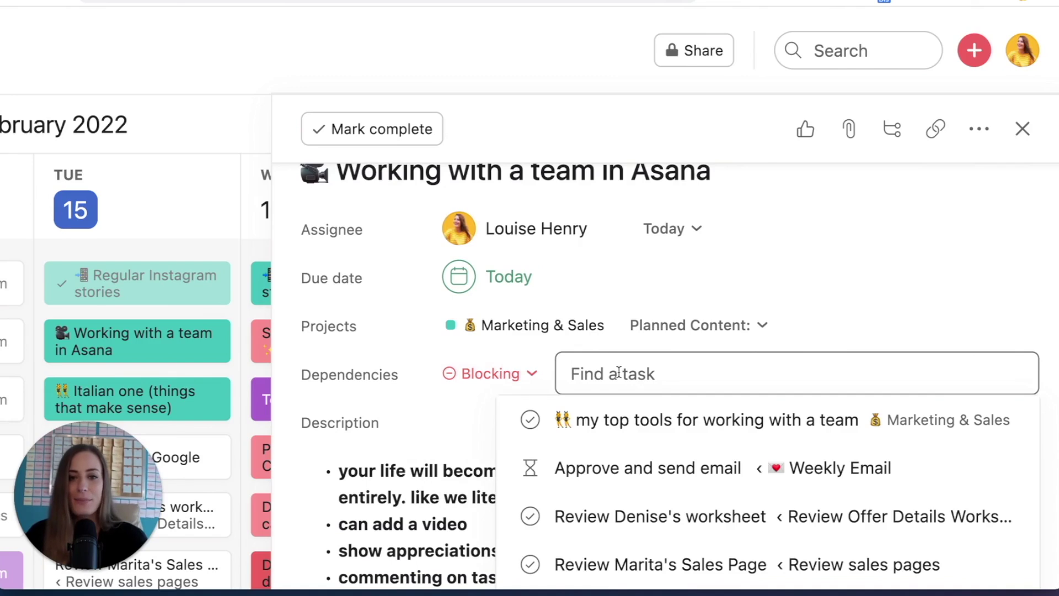
left_click(703, 478)
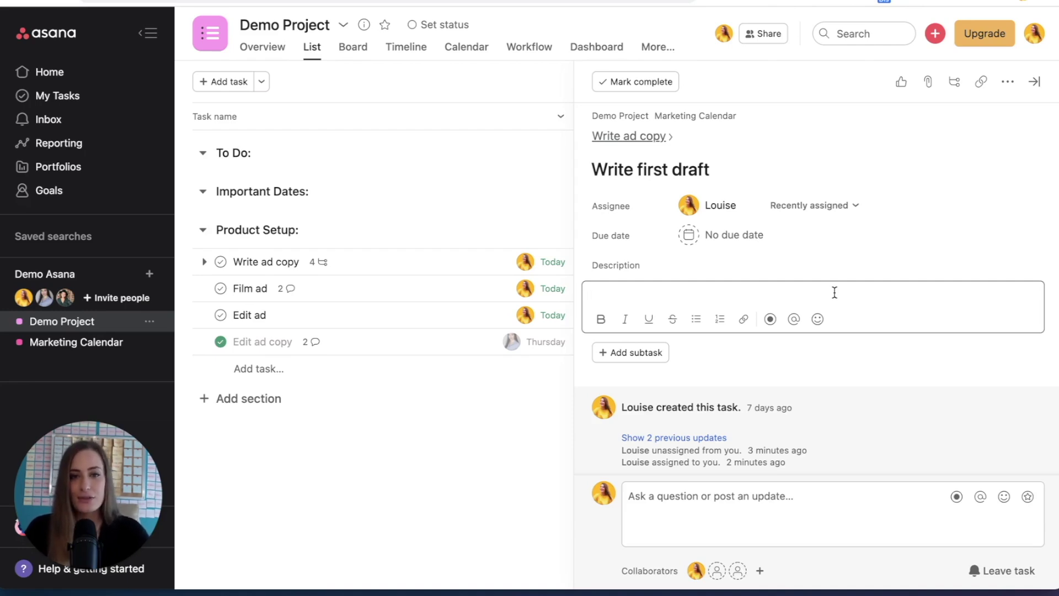
Step: Attach B.png from the computer's Downloads folder to the Write first draft task
left_click(966, 225)
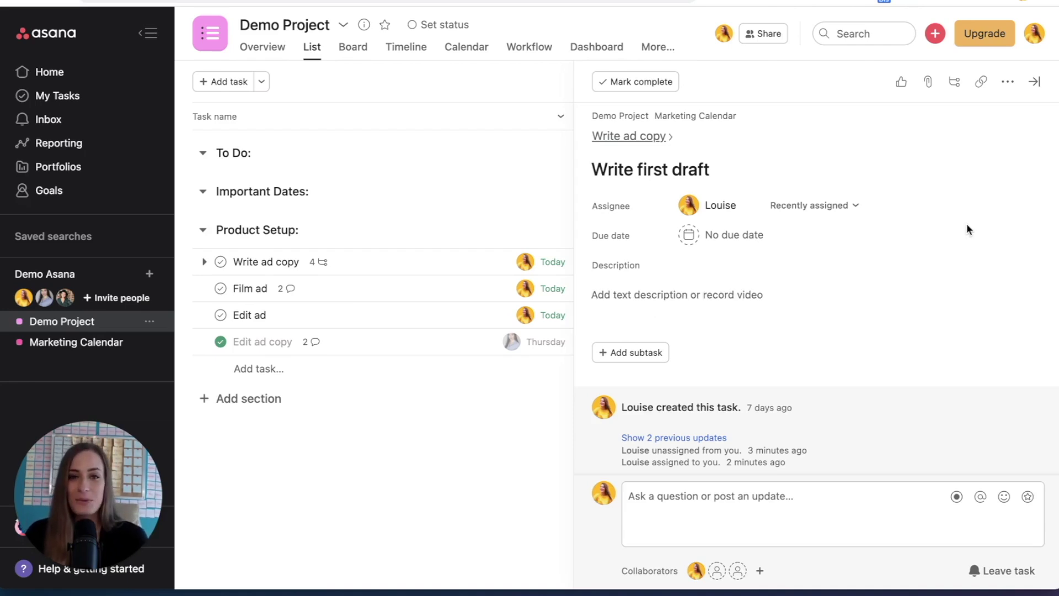
left_click(930, 84)
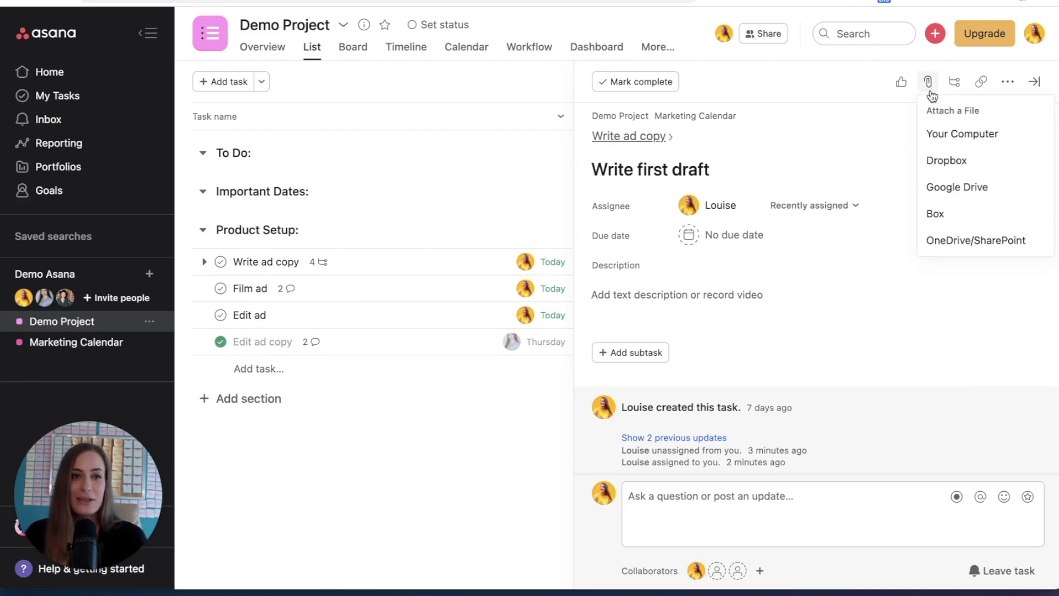
left_click(970, 145)
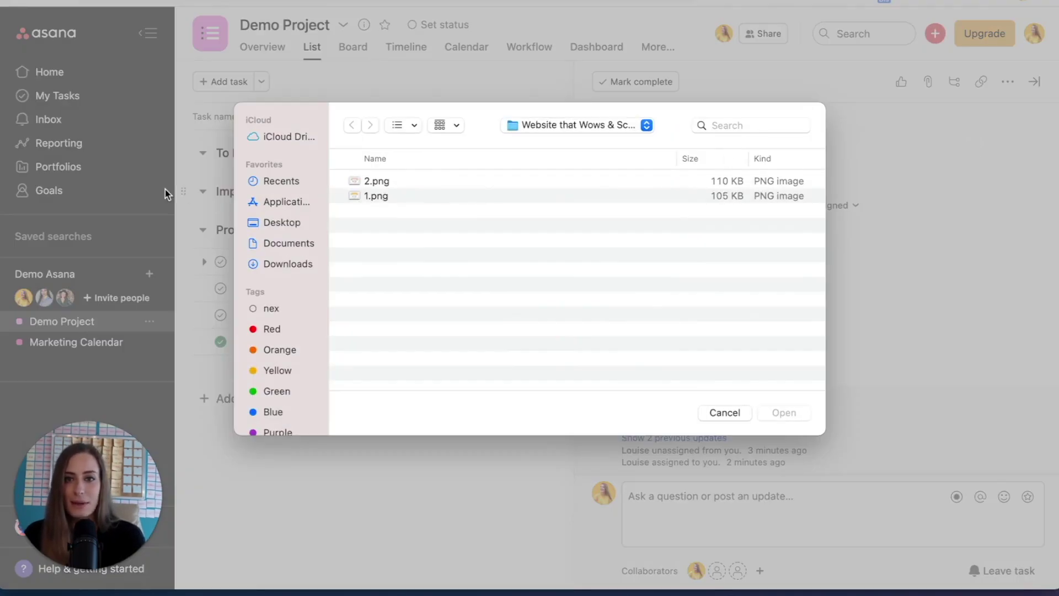
left_click(290, 223)
left_click(296, 248)
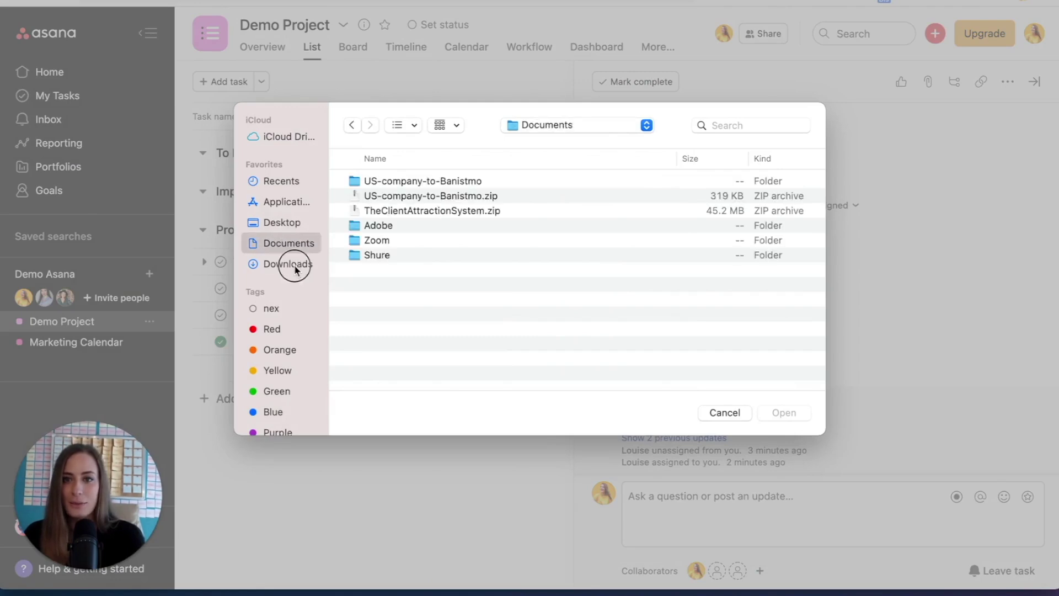
left_click(296, 265)
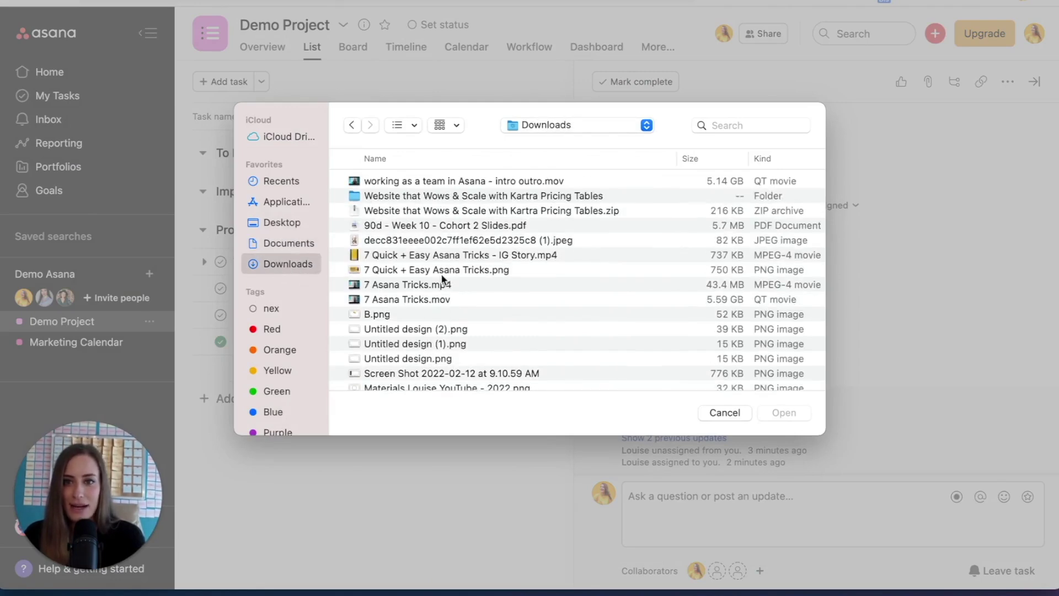
scroll(463, 301, "down", 3)
left_click(379, 254)
double_click(379, 254)
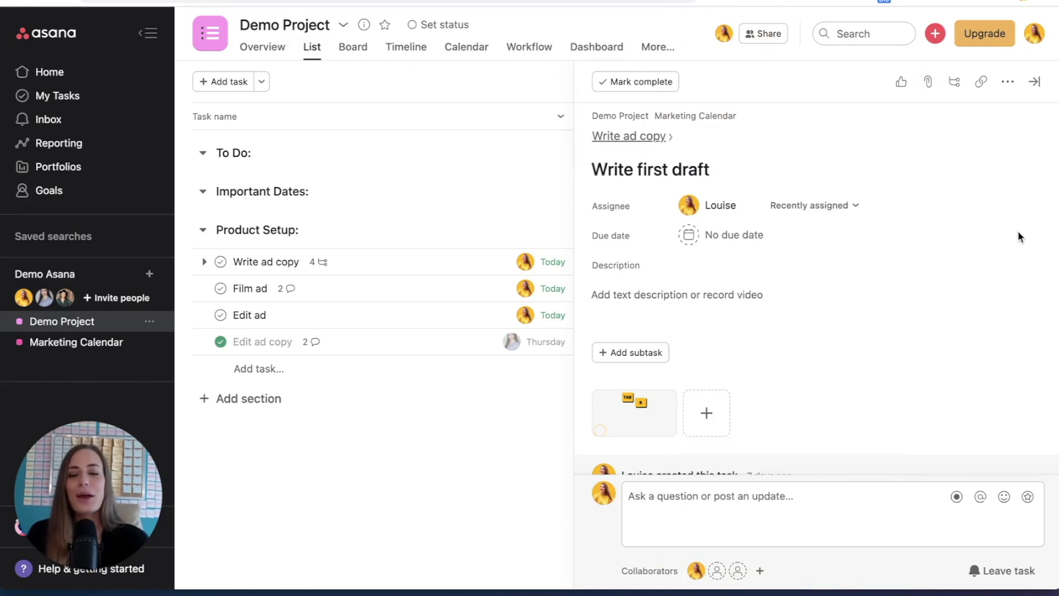
Step: Set the description to 'PASTE HERE:' plus the pasted website link, then close the task
left_click(774, 298)
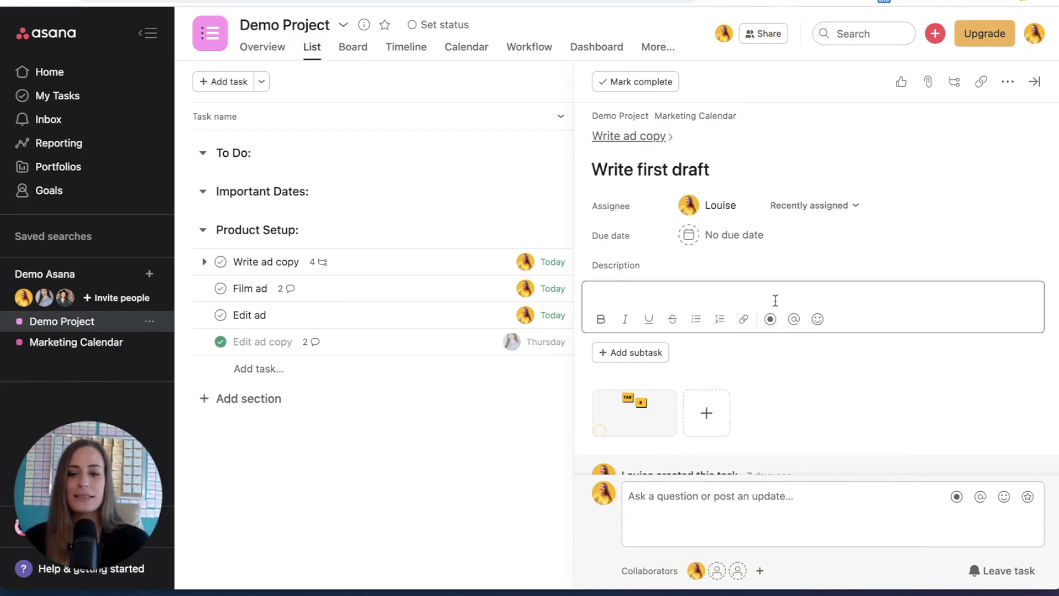
type("PASTE HERE")
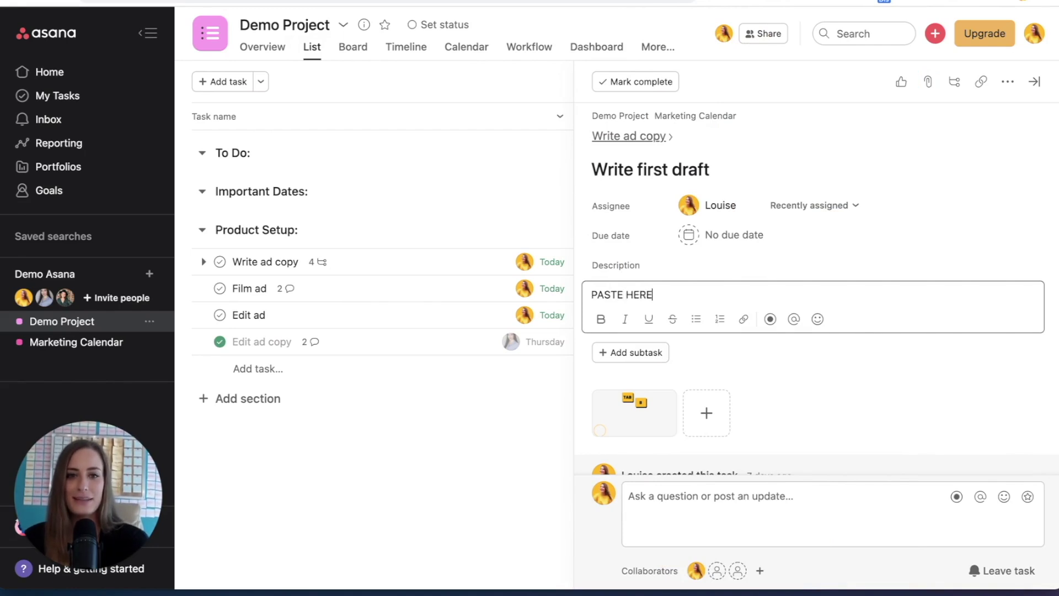
type(":")
type("https://louisehenry.com/")
left_click(985, 256)
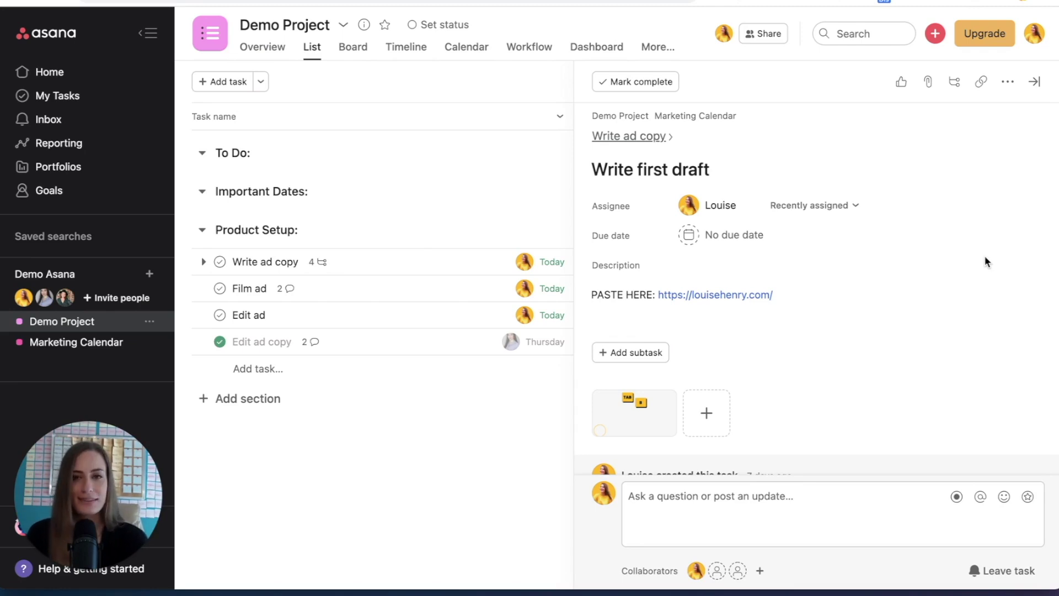
key("Escape")
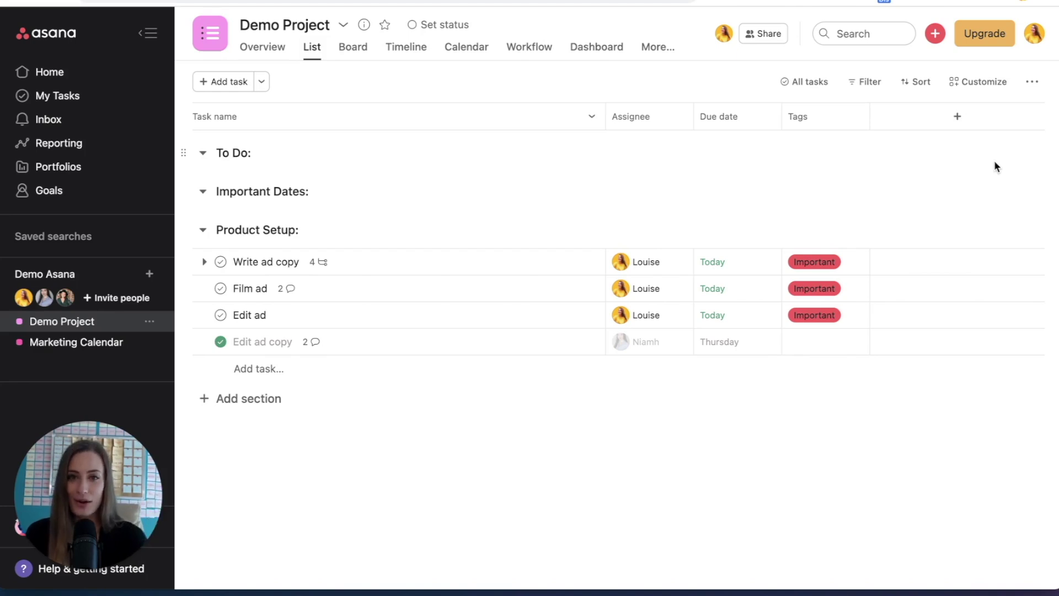
Step: Open the project's Customize panel and scroll down to the Rules section
left_click(987, 87)
scroll(996, 379, "down", 4)
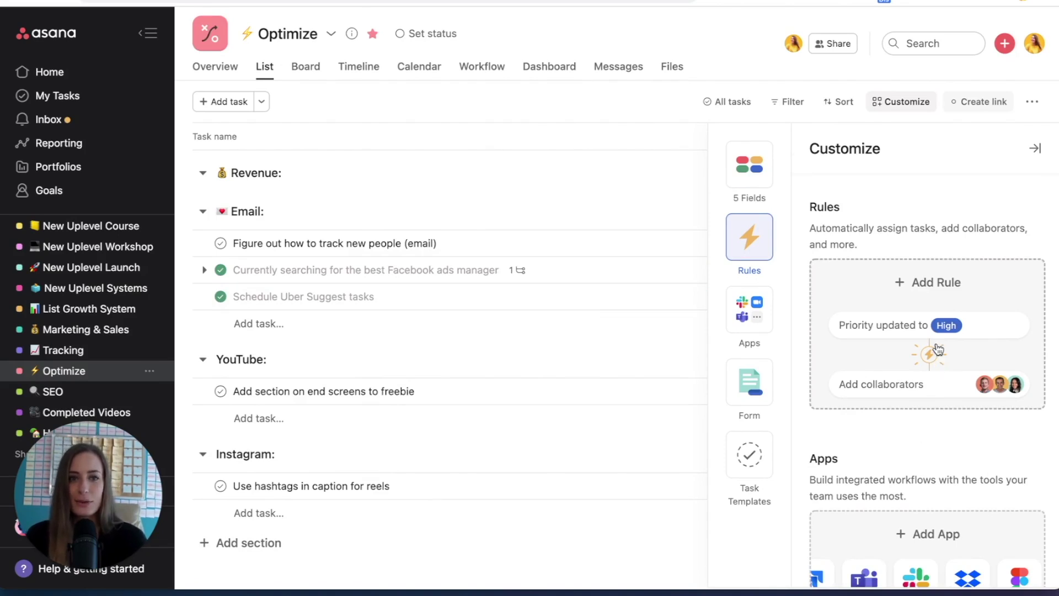
Step: Start a custom rule triggered when a task is moved to the Revenue: section
left_click(932, 329)
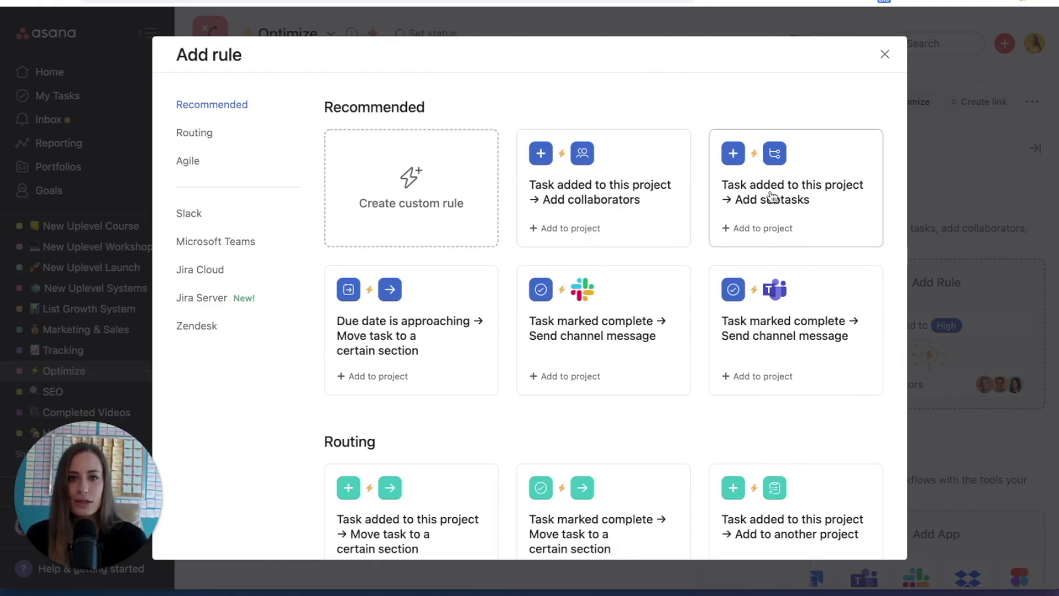
scroll(673, 436, "down", 1)
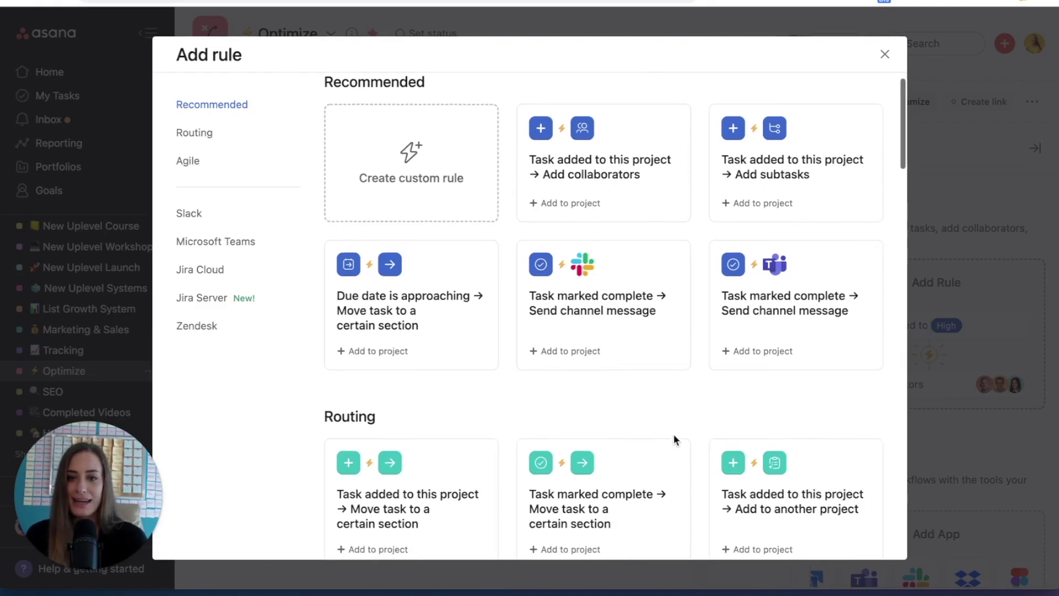
scroll(667, 441, "up", 1)
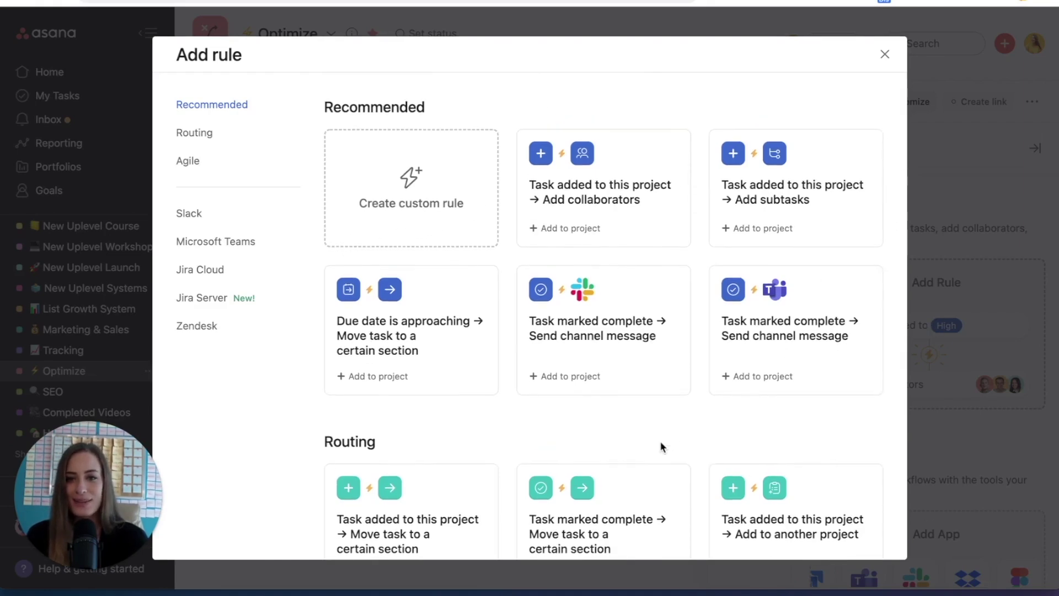
left_click(412, 196)
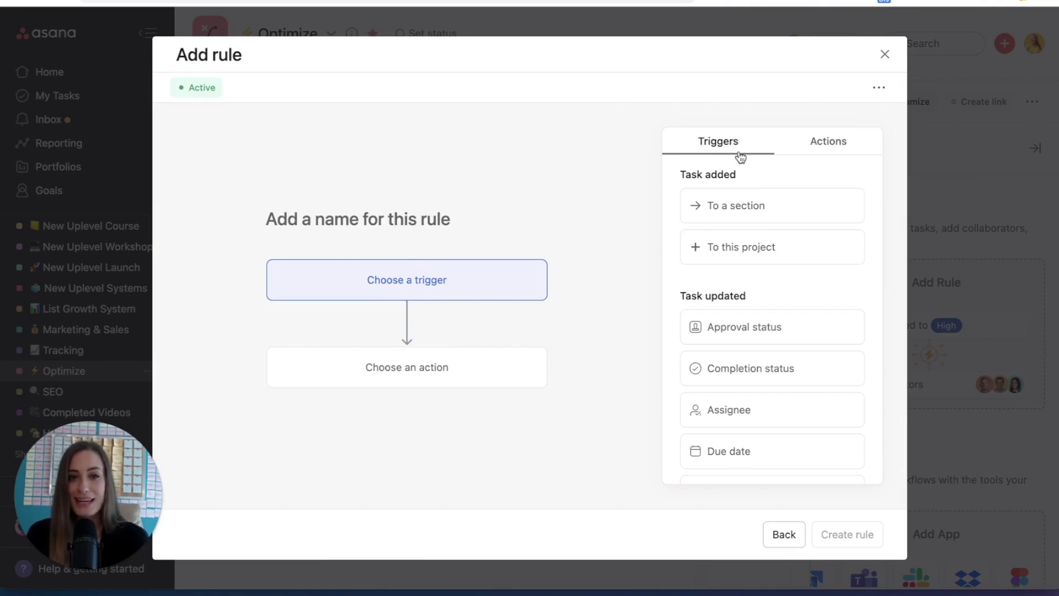
left_click(763, 215)
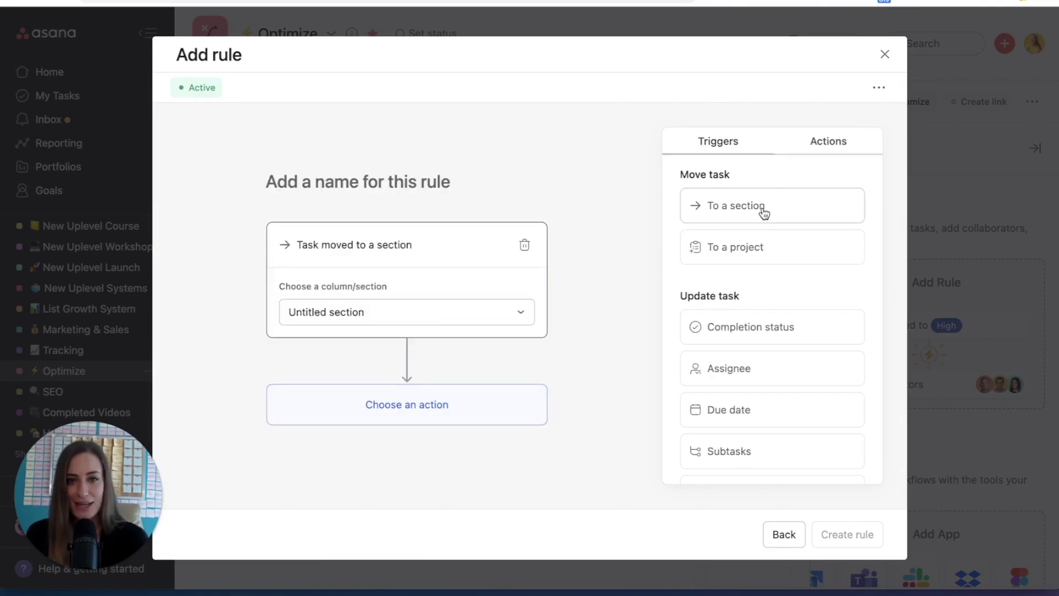
left_click(499, 301)
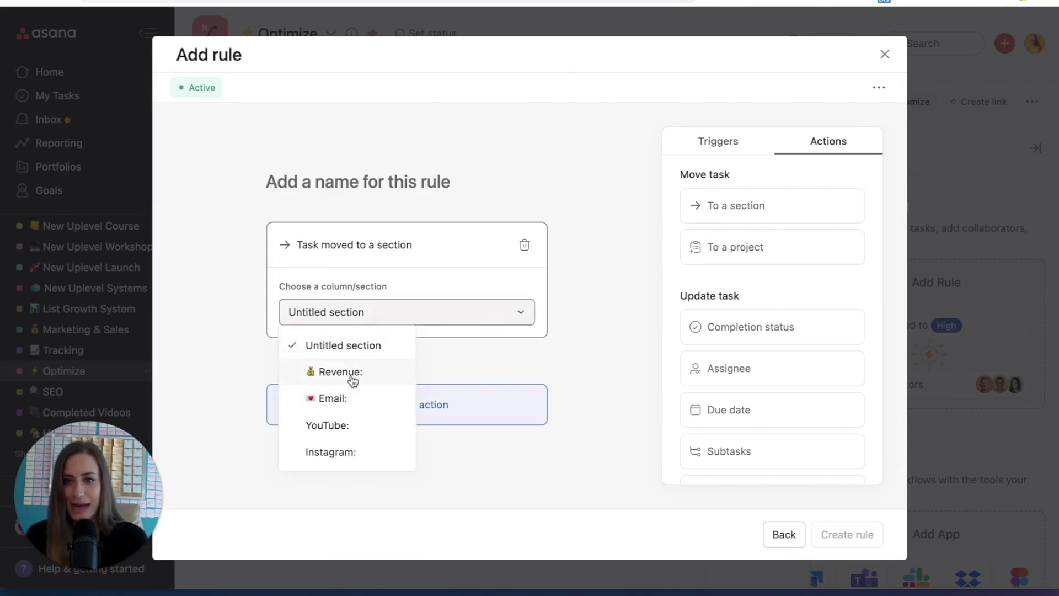
left_click(351, 381)
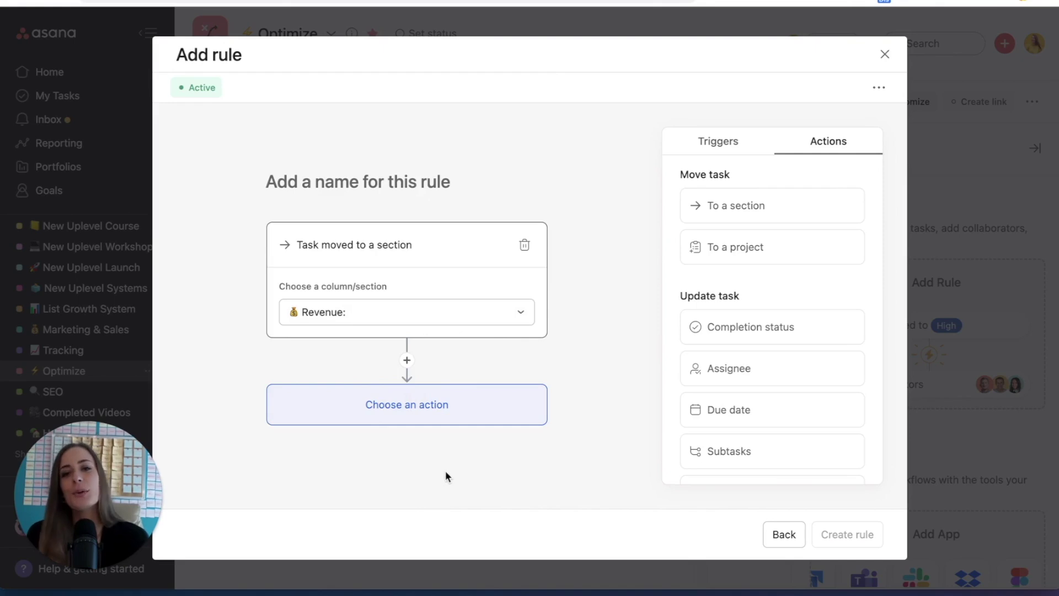
Step: Give the rule an Assignee action for the chosen teammate and create it
left_click(397, 411)
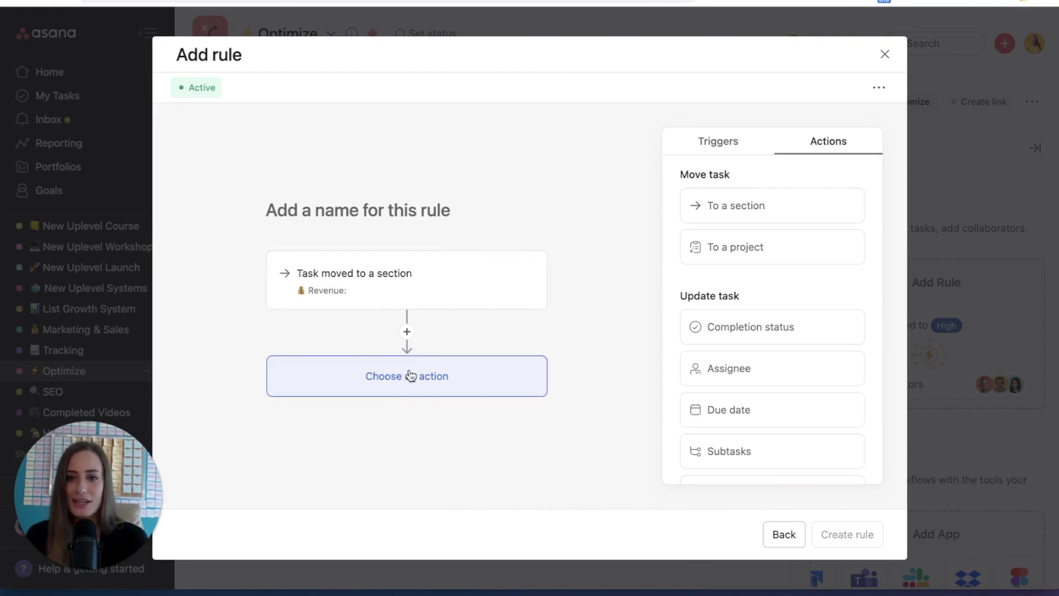
left_click(778, 373)
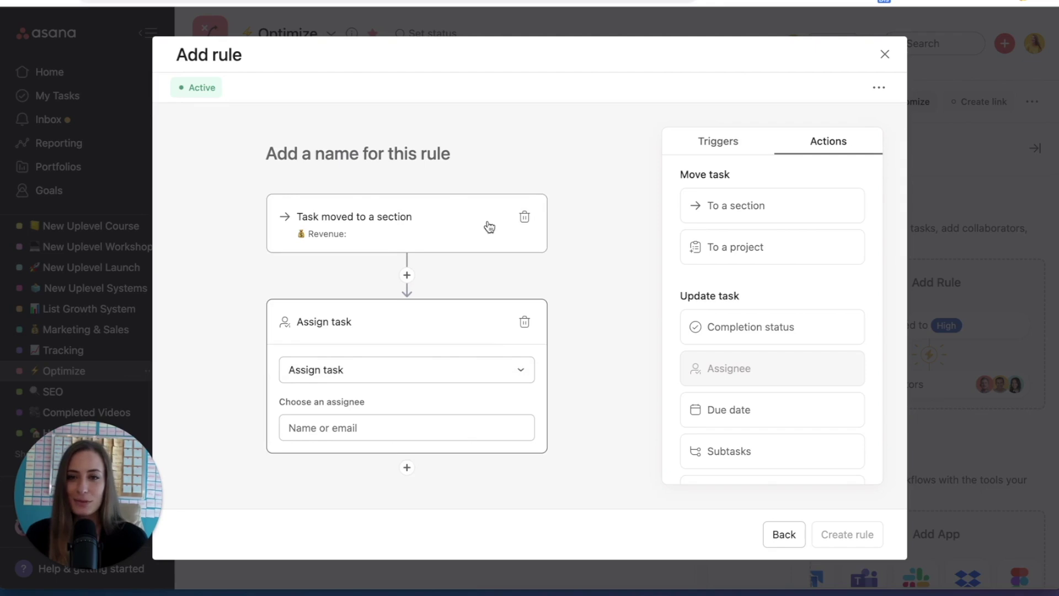
left_click(457, 425)
left_click(396, 544)
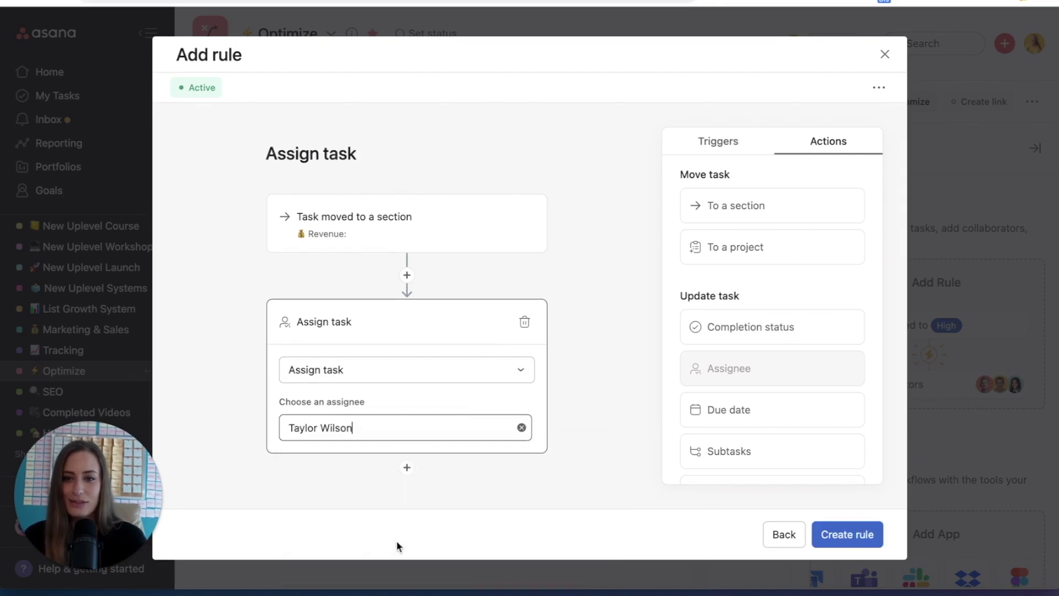
left_click(616, 462)
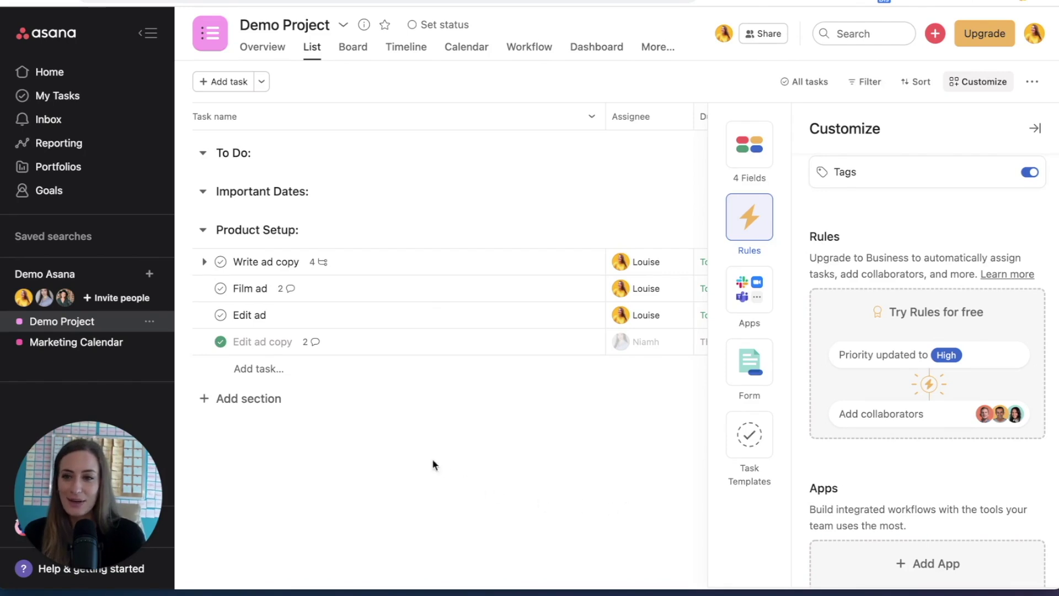
Step: On the teammate's profile, set Create all graphics' due date to Feb 15 (today)
mouse_move(66, 301)
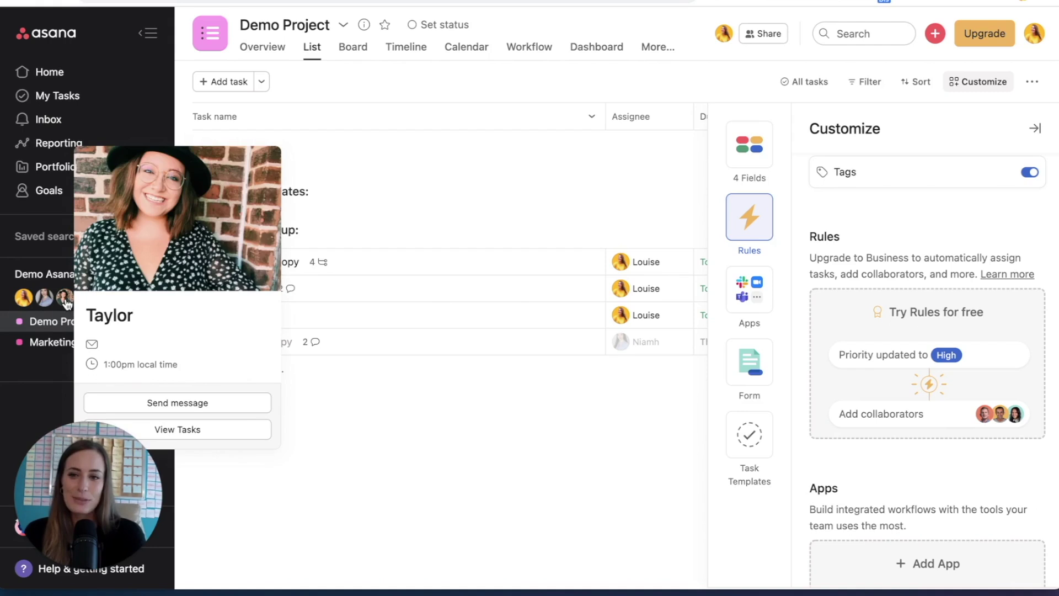
left_click(66, 301)
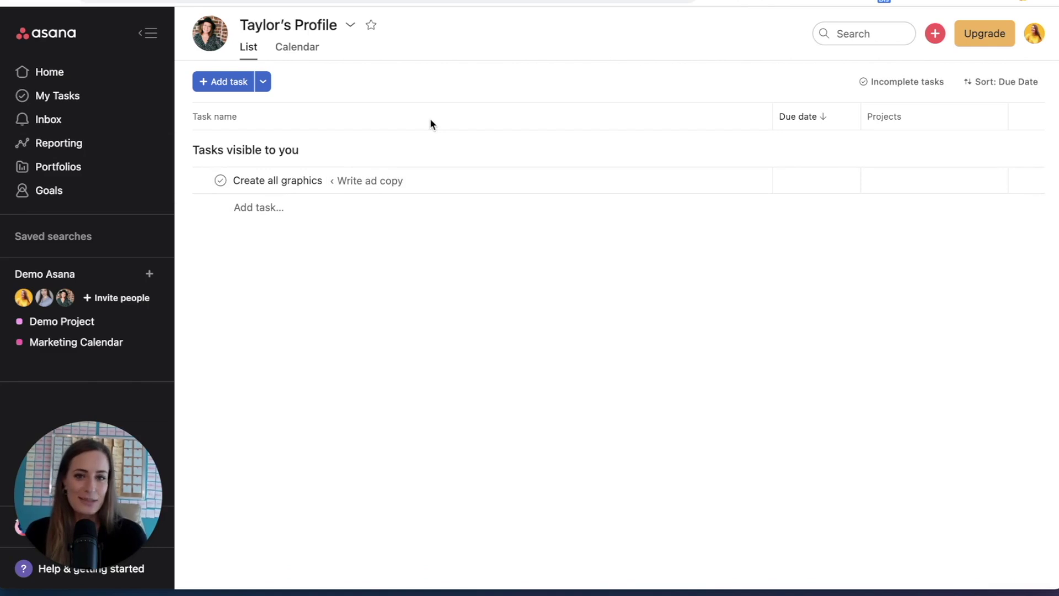
left_click(813, 190)
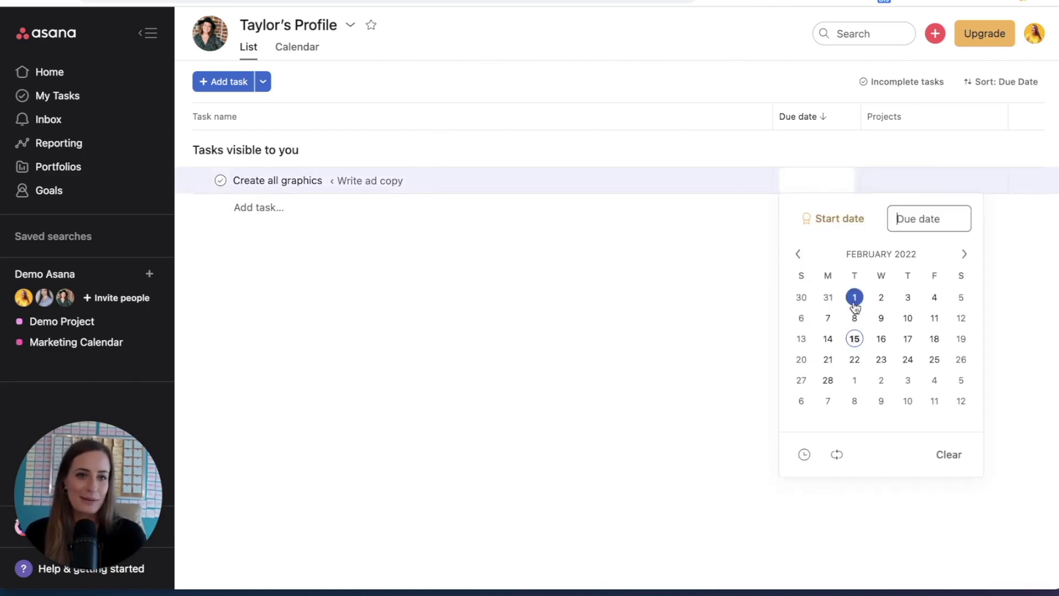
left_click(855, 339)
left_click(604, 319)
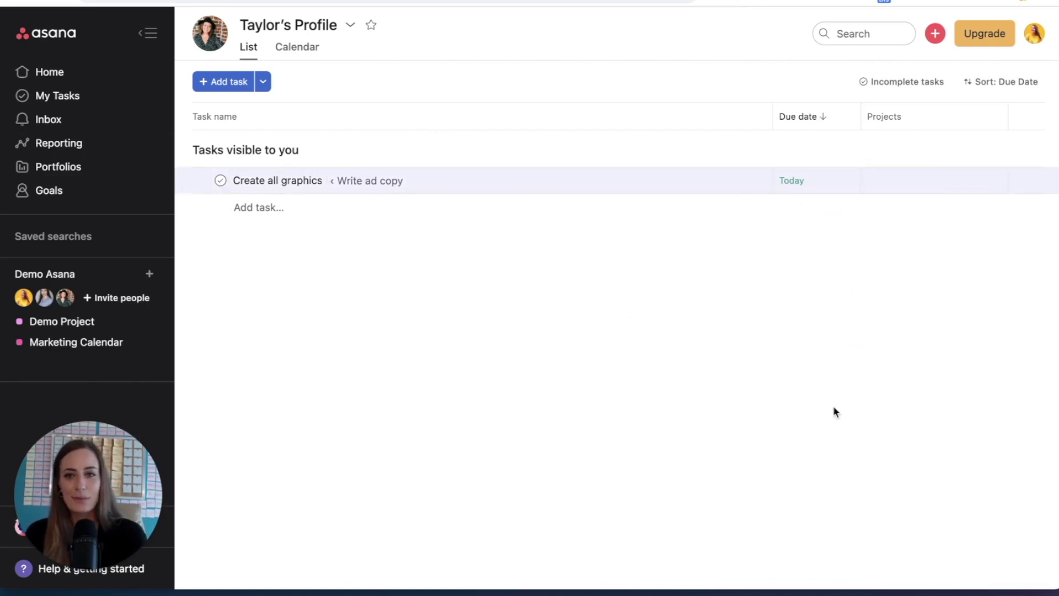